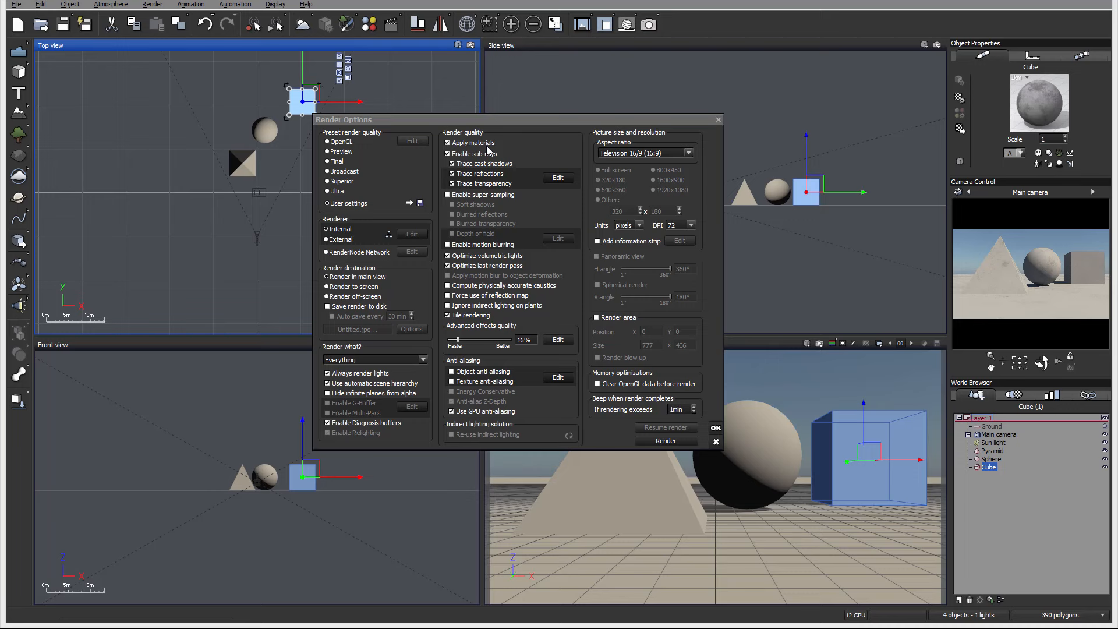
# Toggle the Apply materials and Enable sub-rays render options off and back on, and accept the render options
pyautogui.click(447, 143)
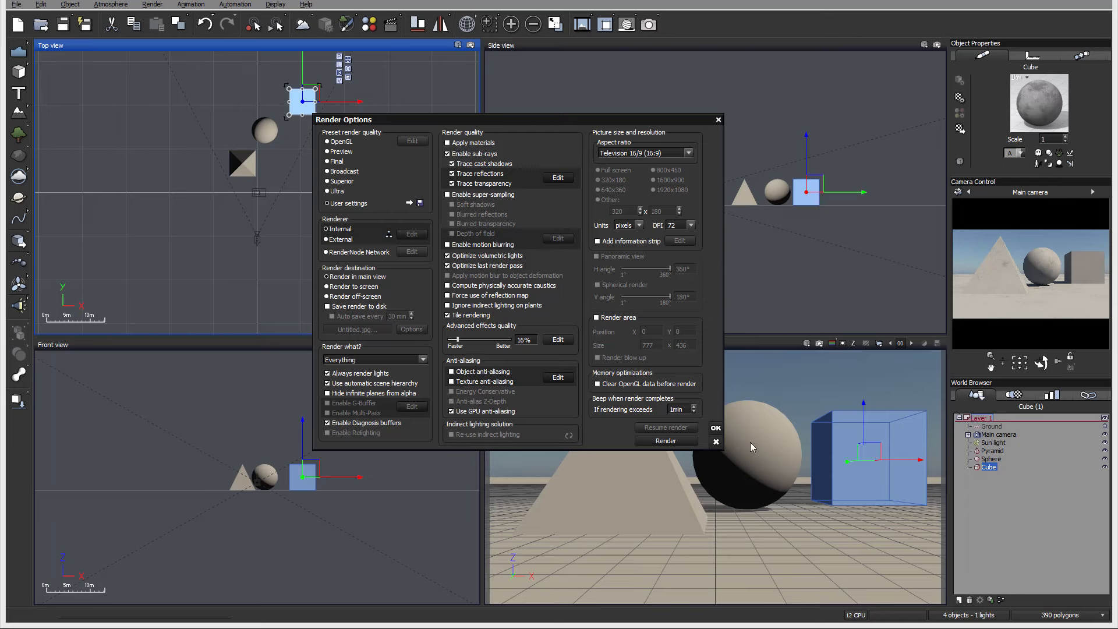
pyautogui.click(473, 142)
pyautogui.click(452, 157)
pyautogui.click(448, 154)
pyautogui.click(716, 430)
# Open the sun light's shadow settings and try out the Use shadow map option
pyautogui.click(993, 443)
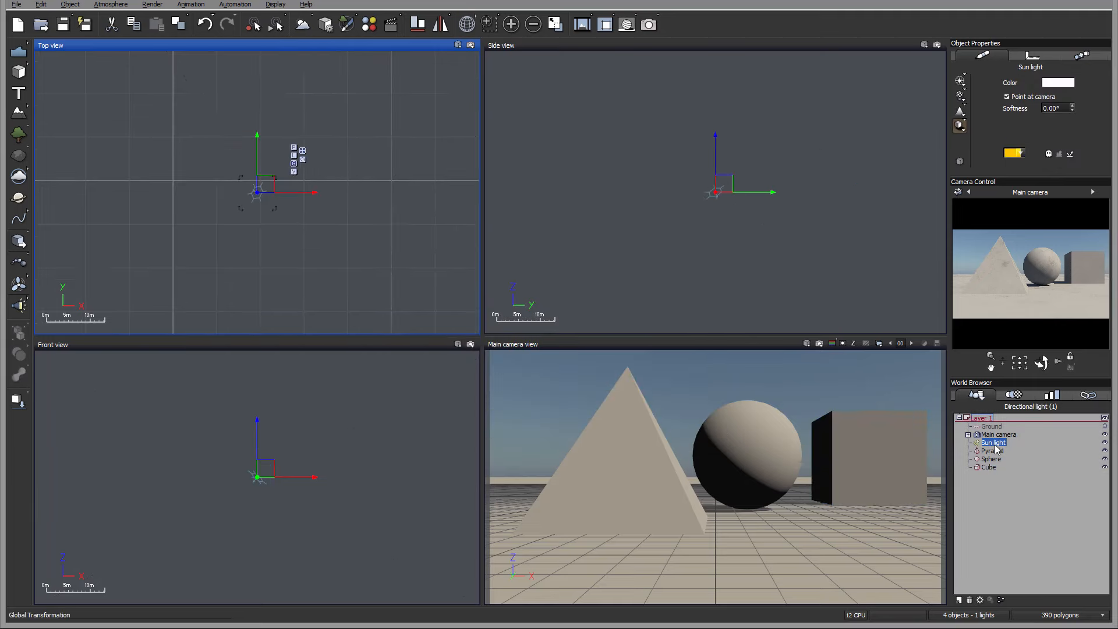
pyautogui.rightClick(993, 443)
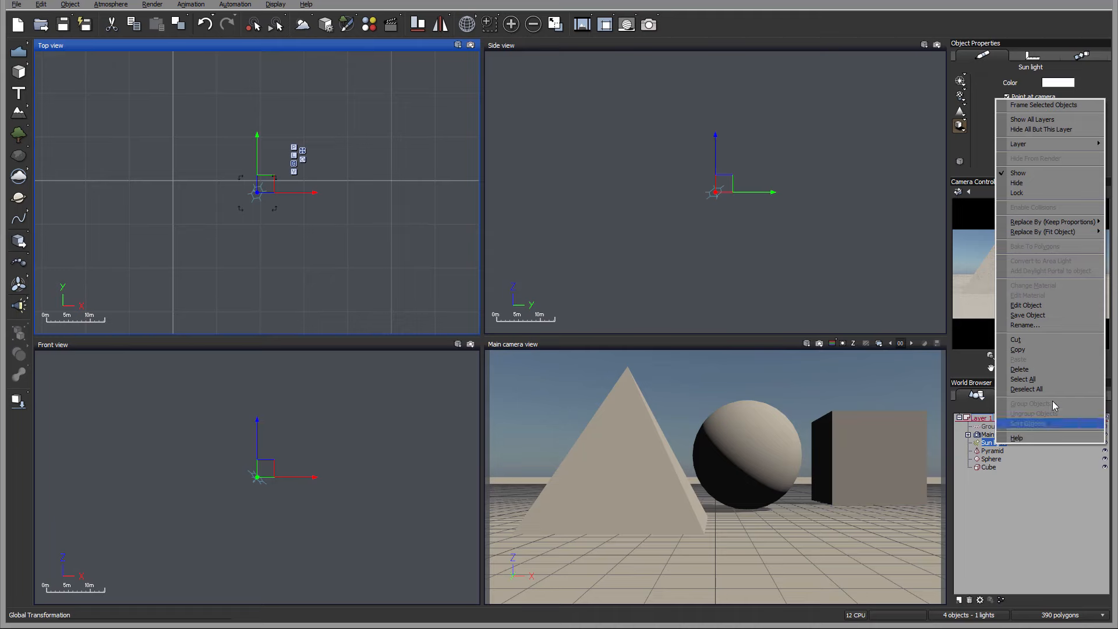
pyautogui.click(1046, 305)
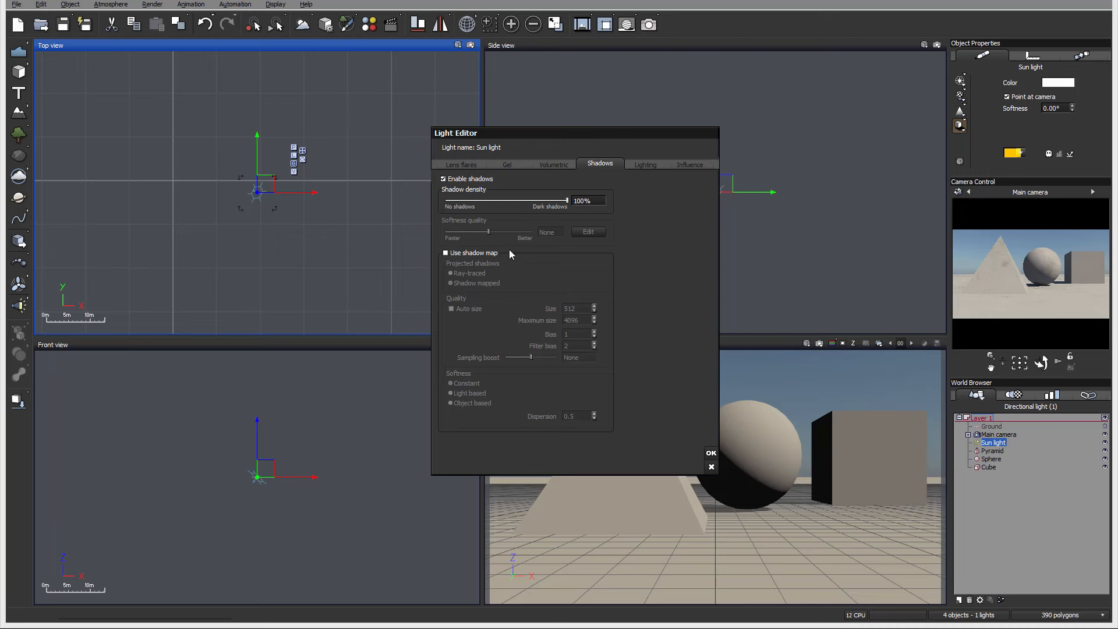
pyautogui.click(446, 253)
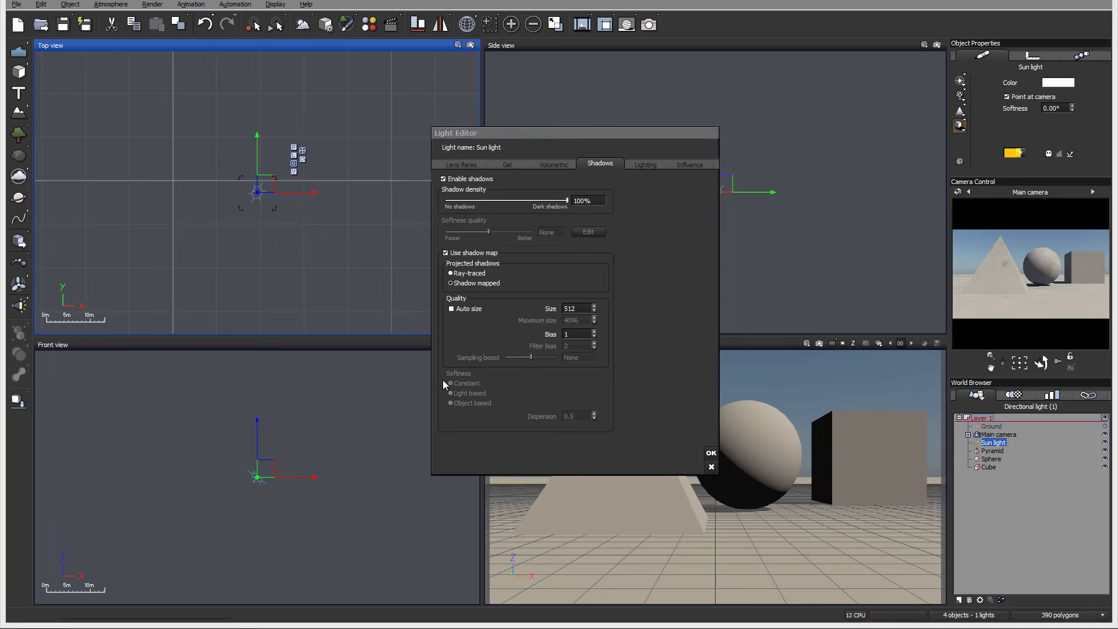
pyautogui.click(711, 467)
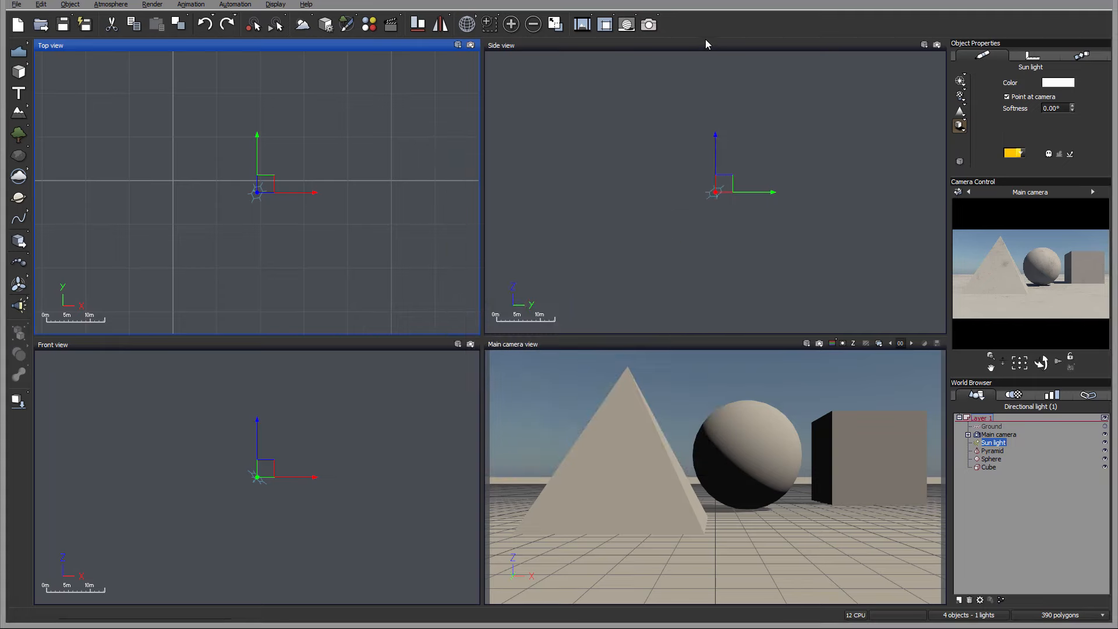
# Set the sub-ray max trace level and max total internal reflection level to 3 in the render options
pyautogui.click(648, 23)
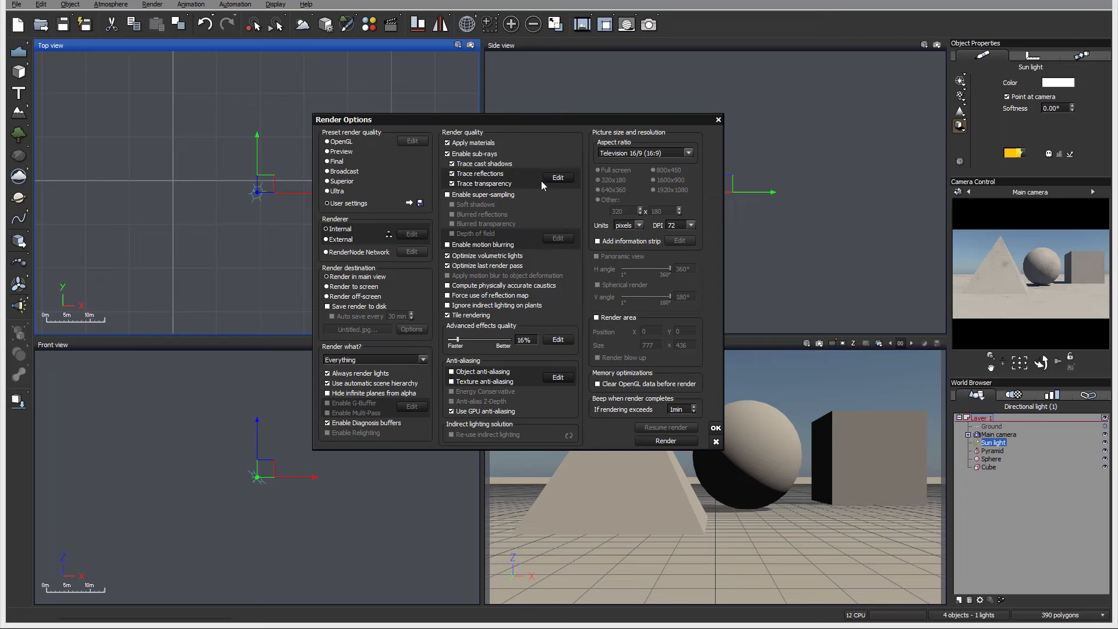
pyautogui.click(564, 179)
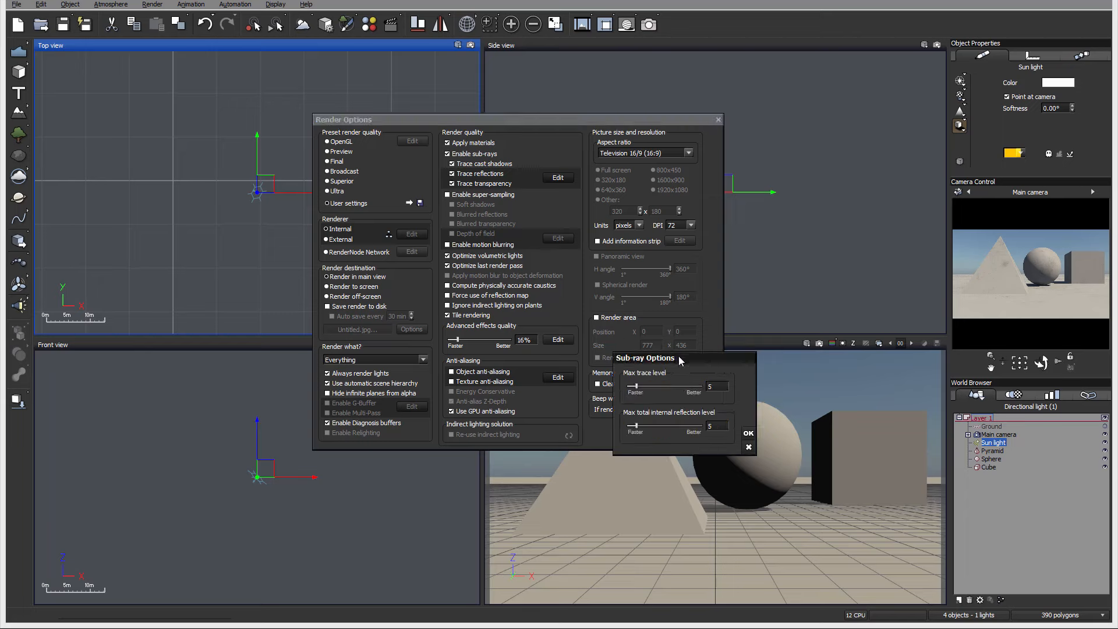
pyautogui.moveTo(680, 360); pyautogui.dragTo(631, 261)
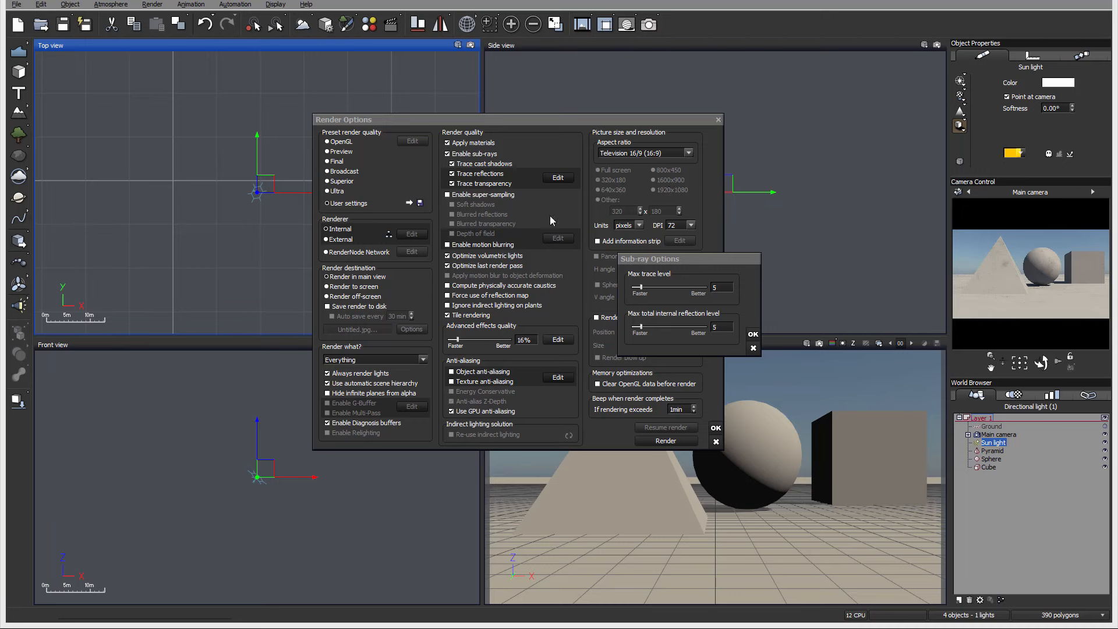
pyautogui.doubleClick(733, 285)
pyautogui.write('3')
pyautogui.press('Tab')
pyautogui.write('3')
pyautogui.click(753, 335)
pyautogui.click(716, 428)
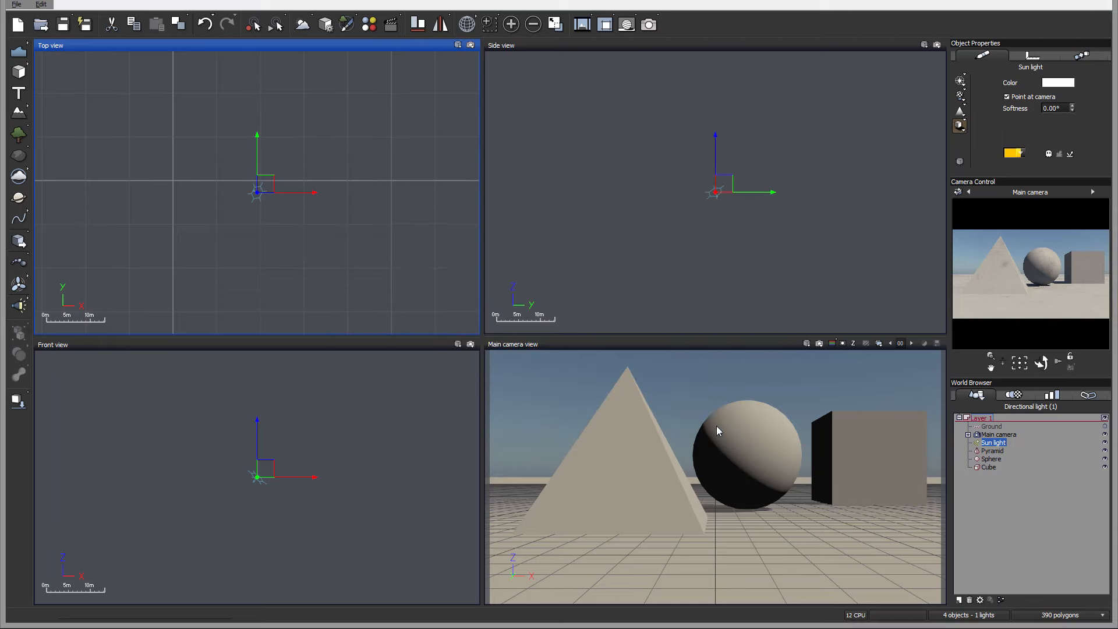
# Delete the pyramid and the sphere from the scene, keeping only the cube
pyautogui.moveTo(364, 173); pyautogui.dragTo(351, 118, button='right')
pyautogui.scroll(-6, 283, 133)
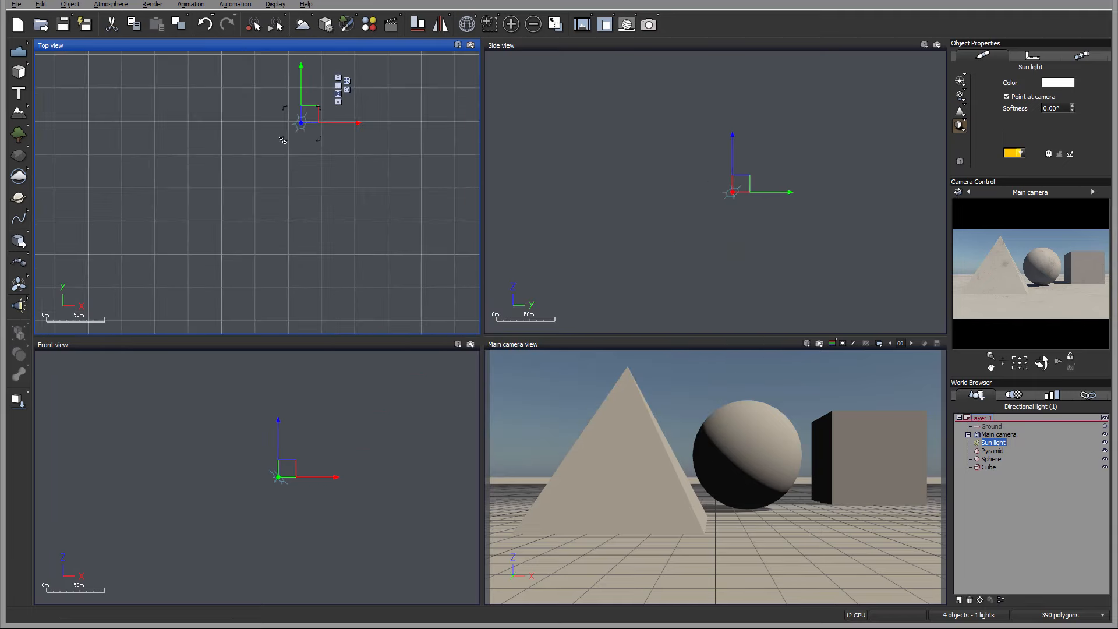
pyautogui.click(993, 451)
pyautogui.scroll(4, 324, 191)
pyautogui.moveTo(419, 143); pyautogui.dragTo(331, 213, button='right')
pyautogui.scroll(6, 332, 213)
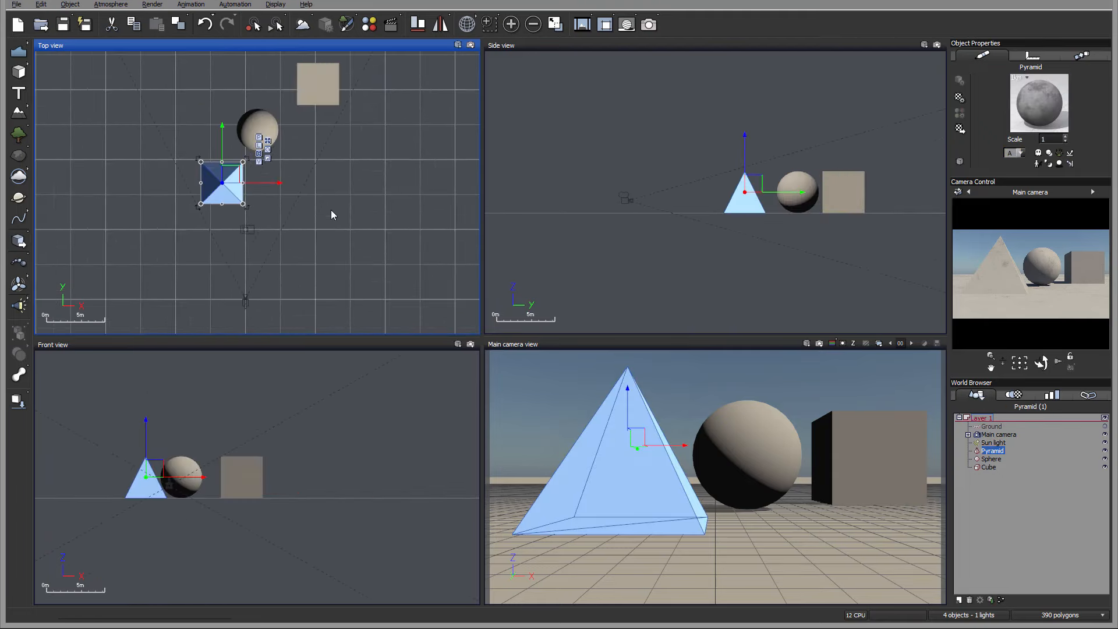
pyautogui.press('Delete')
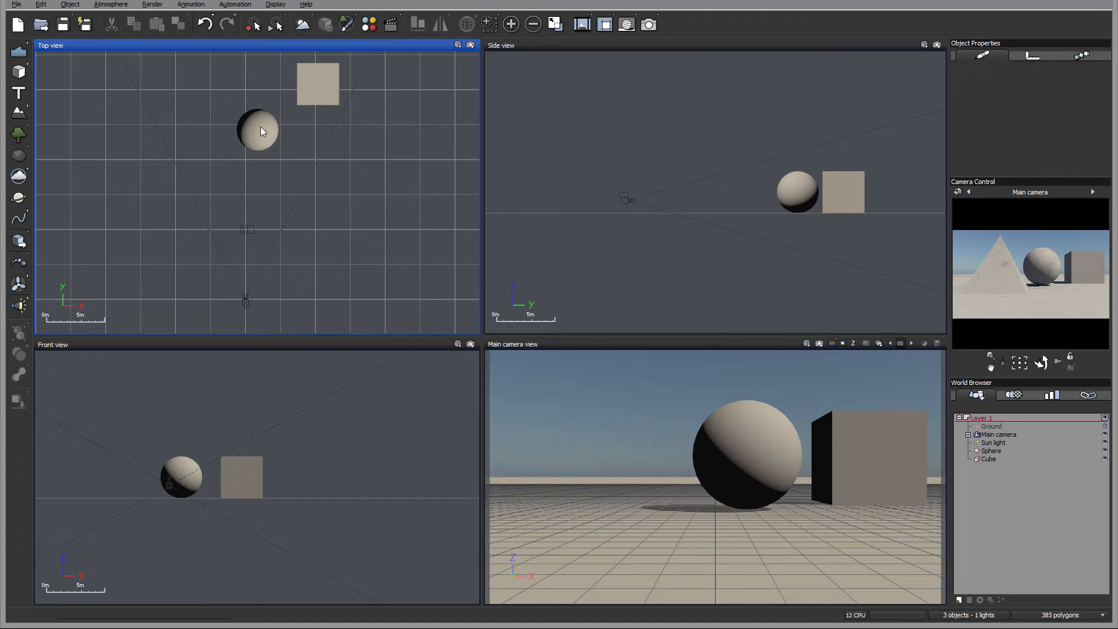
pyautogui.click(260, 127)
pyautogui.press('Delete')
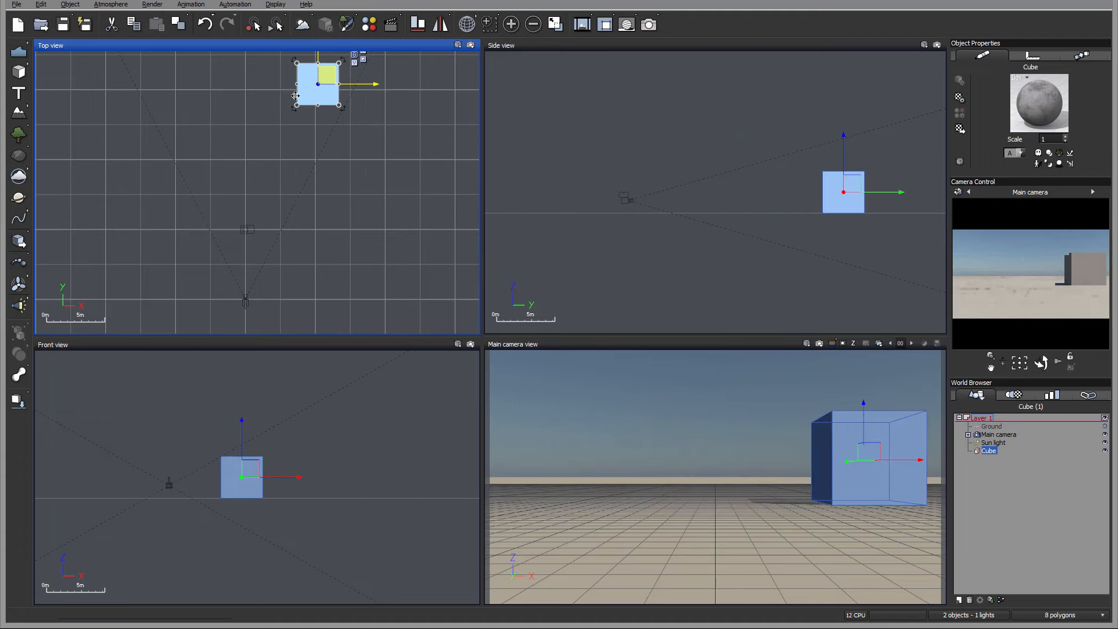
# Move the cube in front of the camera and reshape it into a long, thin wall spanning the camera's view
pyautogui.moveTo(322, 87); pyautogui.dragTo(335, 174)
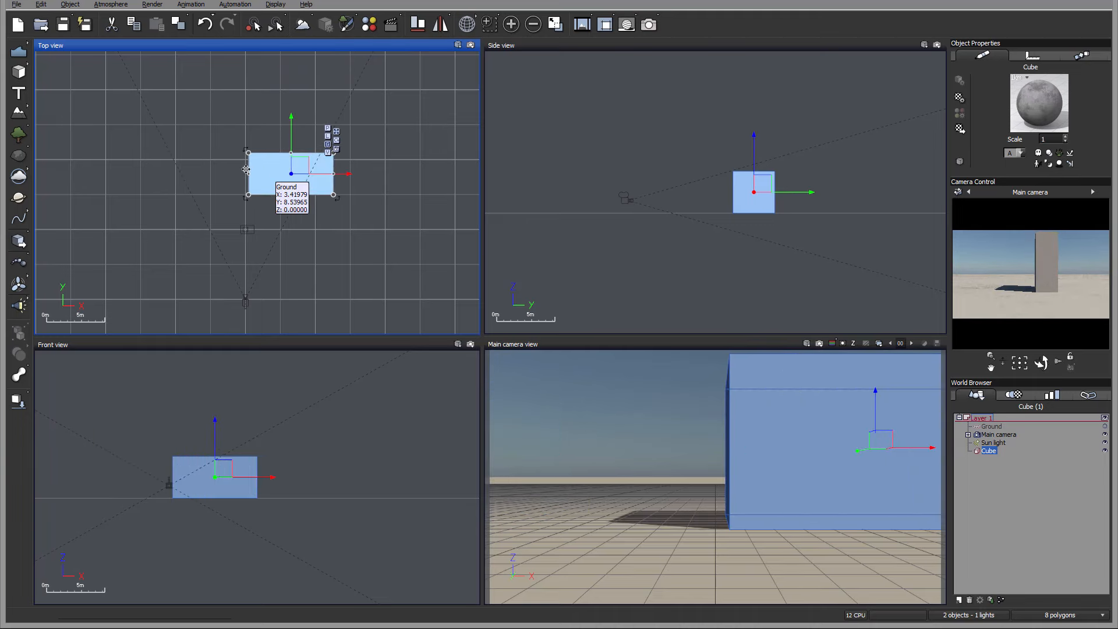
pyautogui.moveTo(247, 174); pyautogui.dragTo(170, 173)
pyautogui.moveTo(251, 153); pyautogui.dragTo(254, 190)
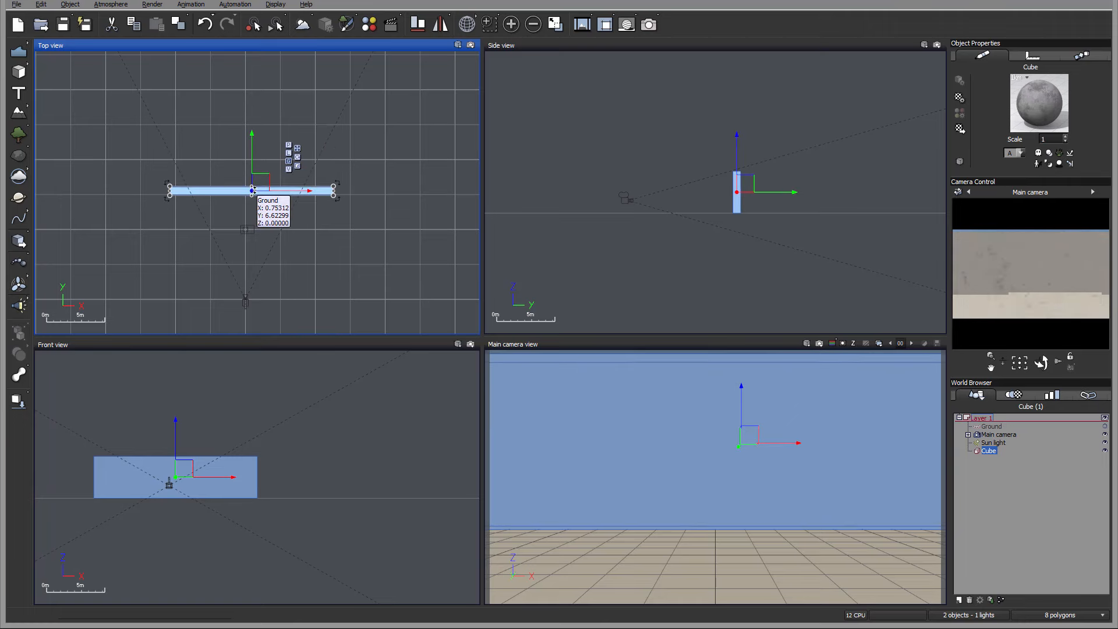
# Give the wall the clear glass material from the Basic collection, and position it in front of the camera with a duplicate behind the camera
pyautogui.click(959, 130)
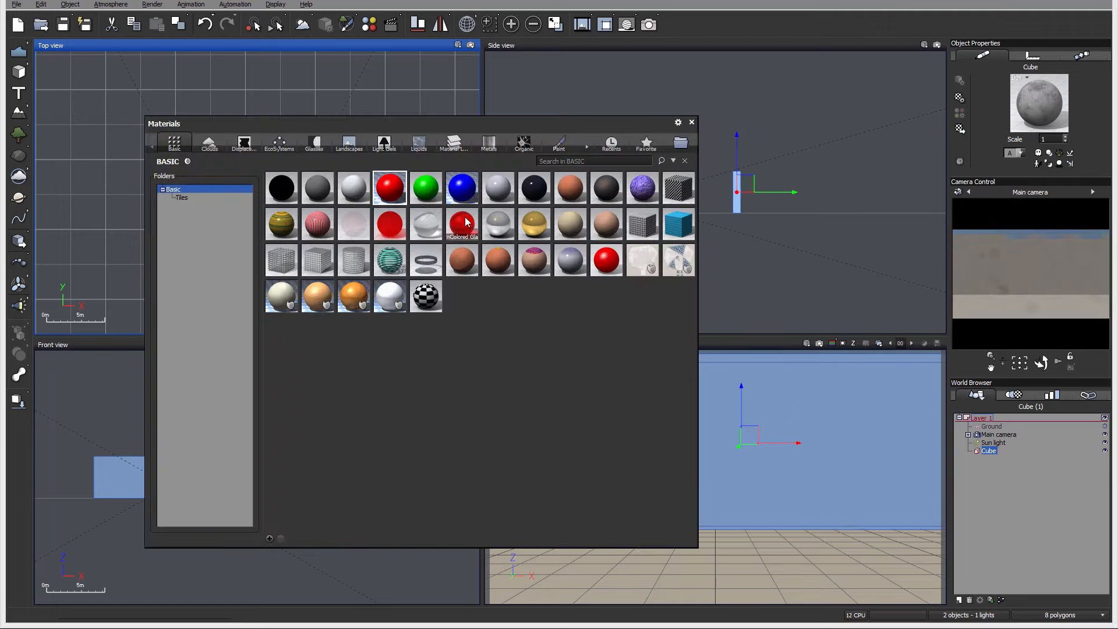
pyautogui.doubleClick(501, 228)
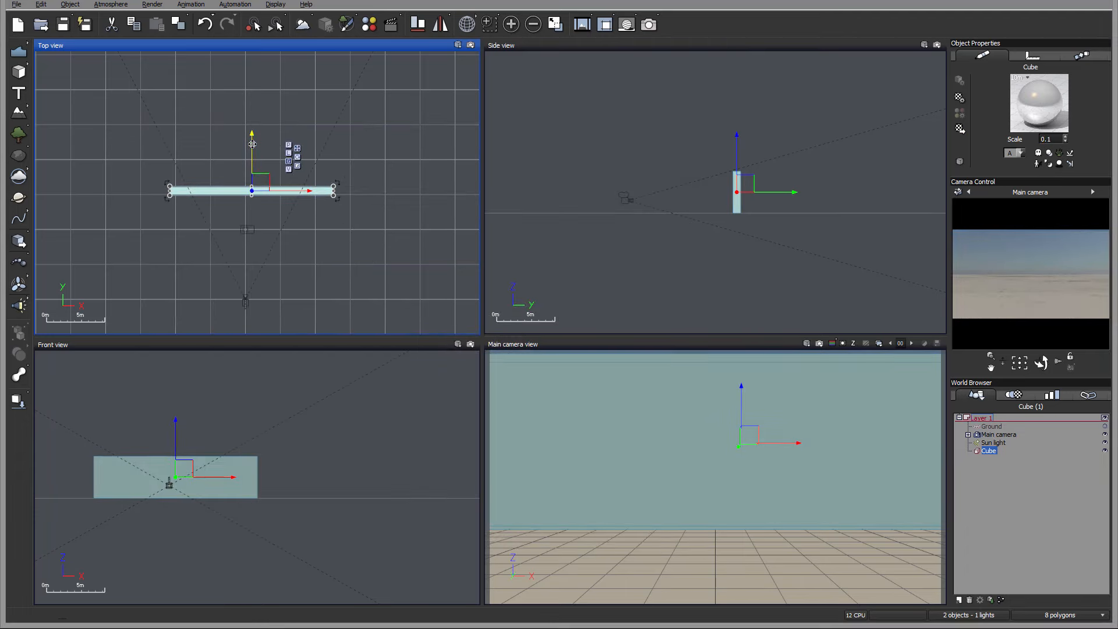
pyautogui.moveTo(249, 147); pyautogui.dragTo(263, 277)
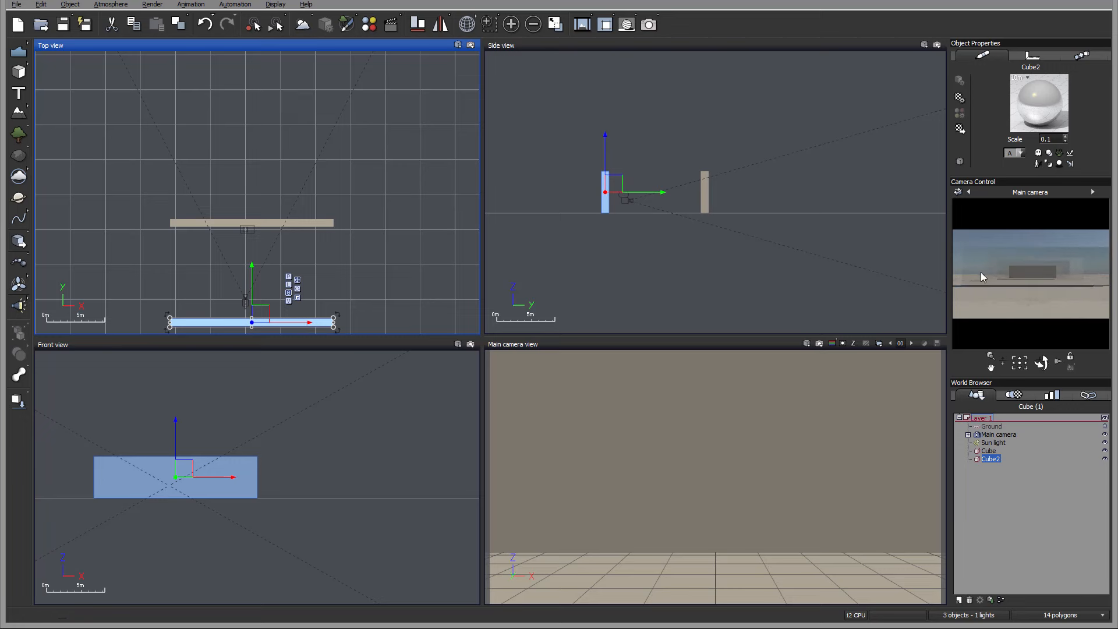
pyautogui.moveTo(284, 320); pyautogui.dragTo(278, 319)
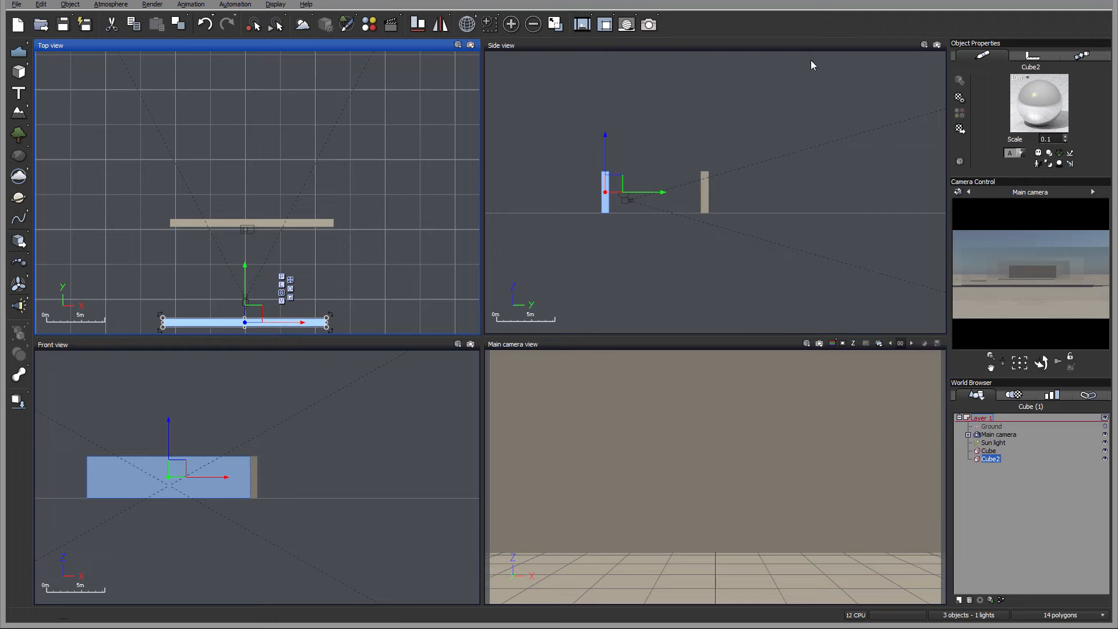
# Render the two glass walls to screen at 800x450 with the existing sub-ray levels, and close the finished render
pyautogui.click(649, 25)
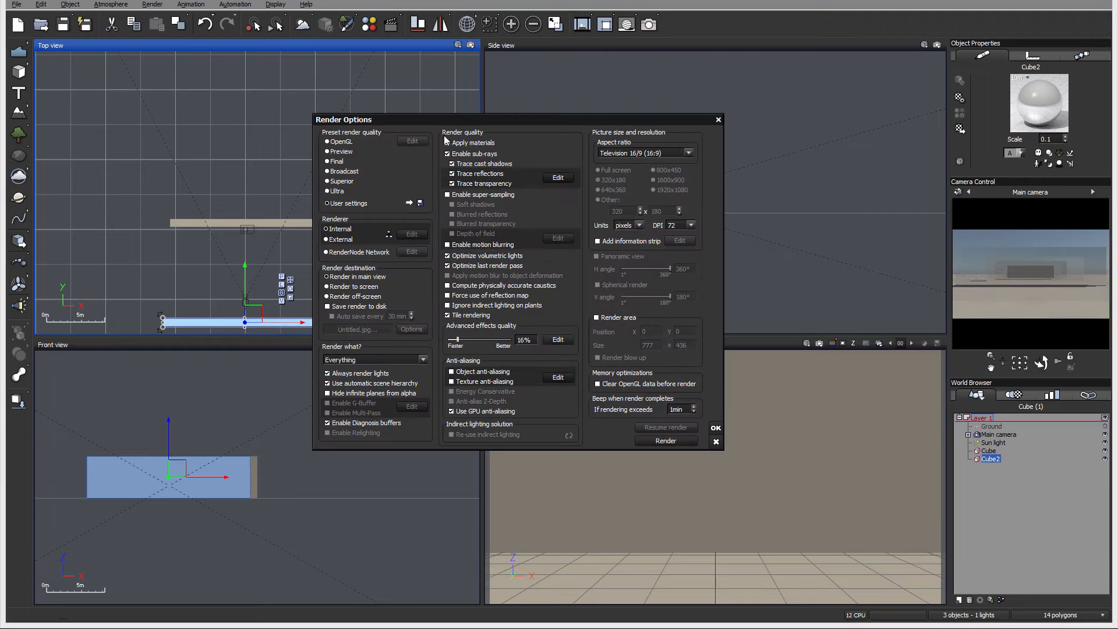
pyautogui.click(559, 181)
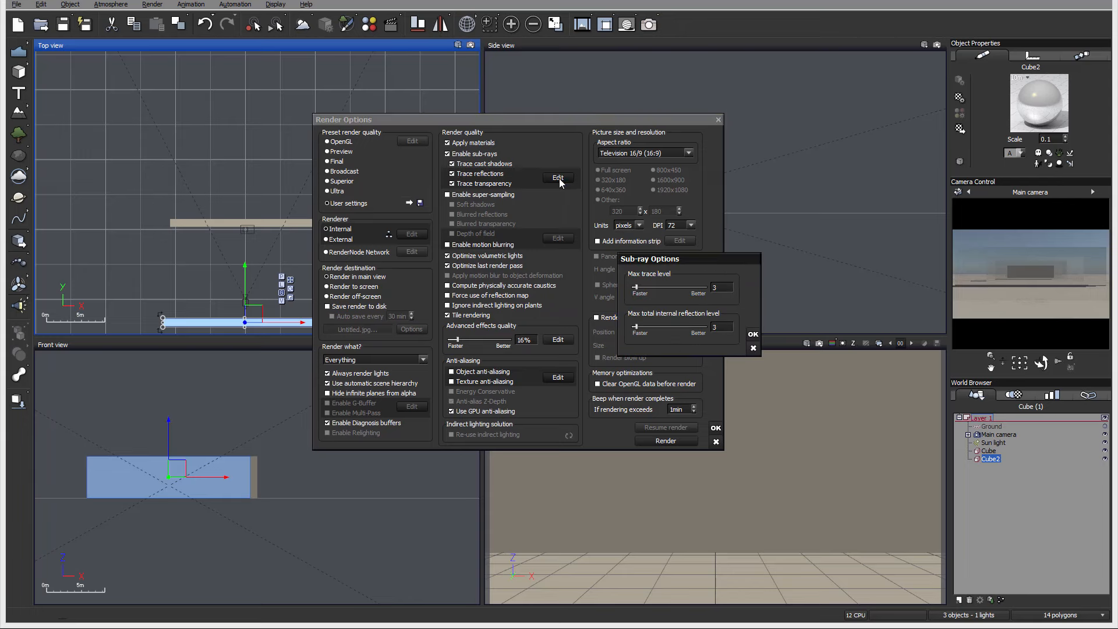
pyautogui.click(753, 334)
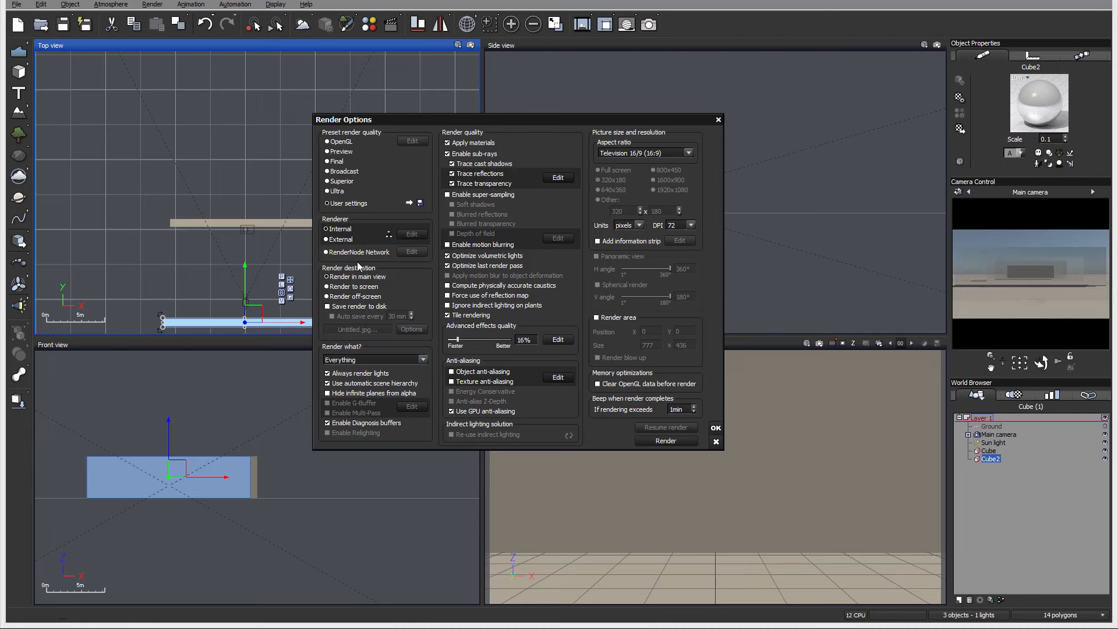
pyautogui.click(341, 278)
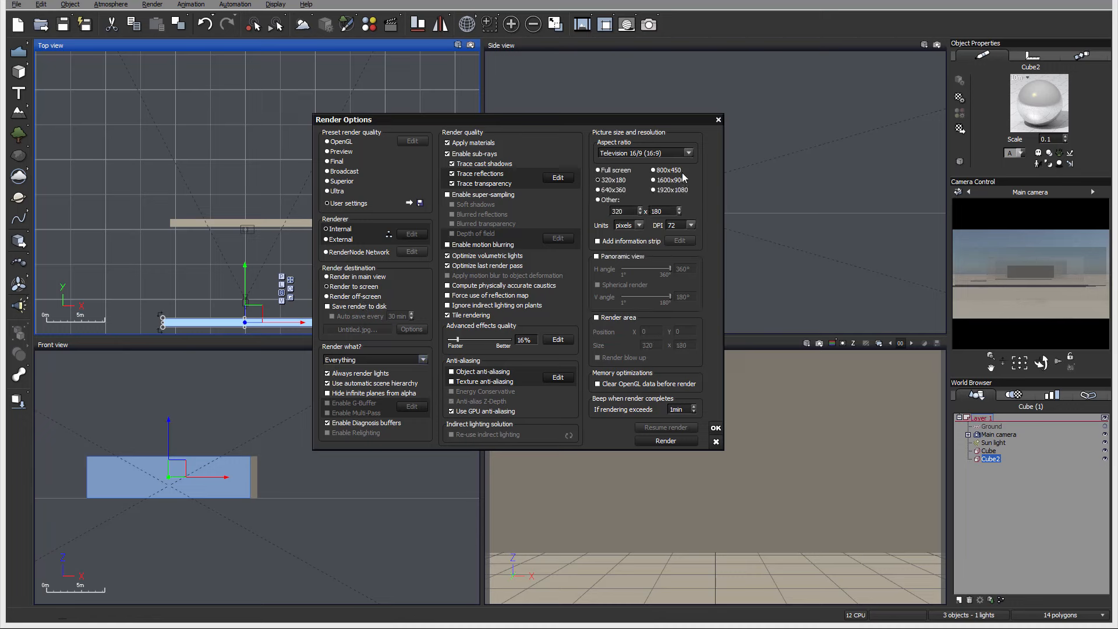
pyautogui.click(676, 442)
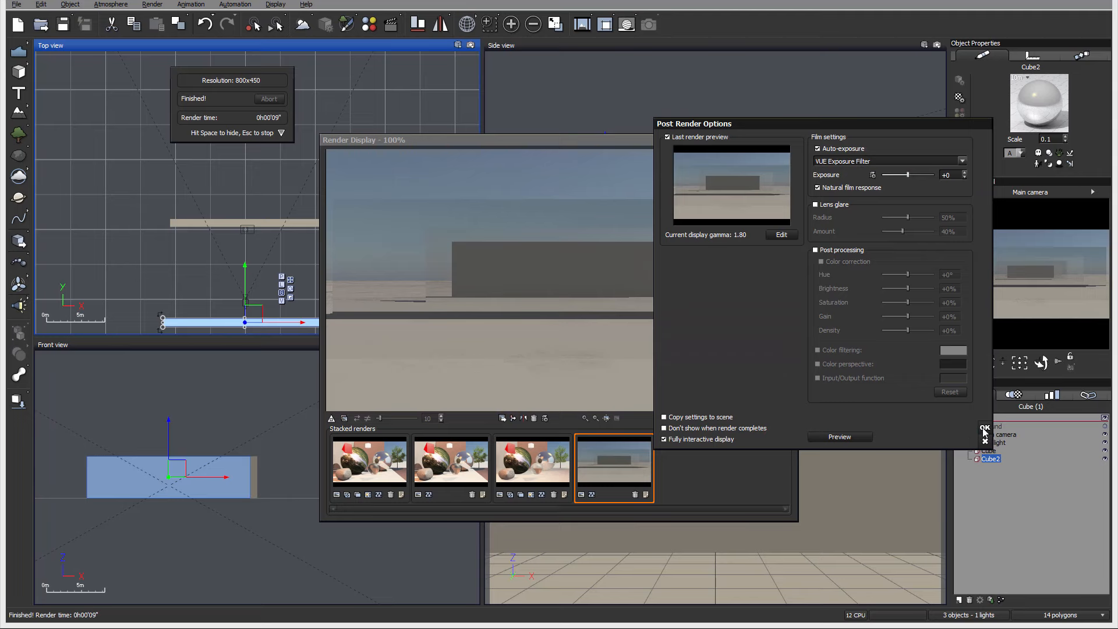
pyautogui.click(984, 429)
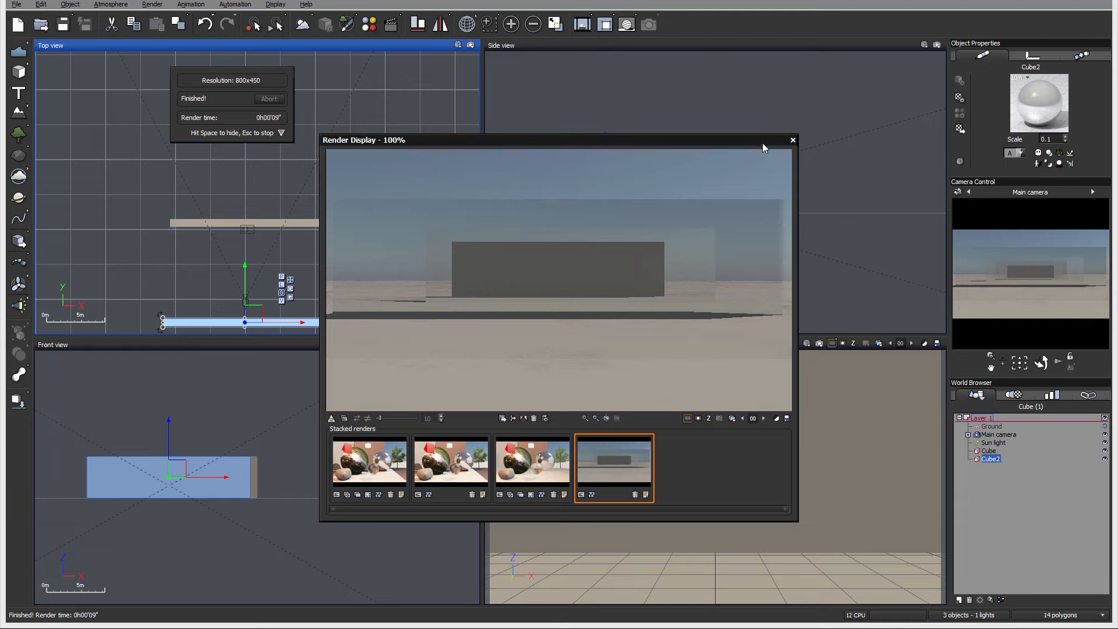
pyautogui.click(647, 28)
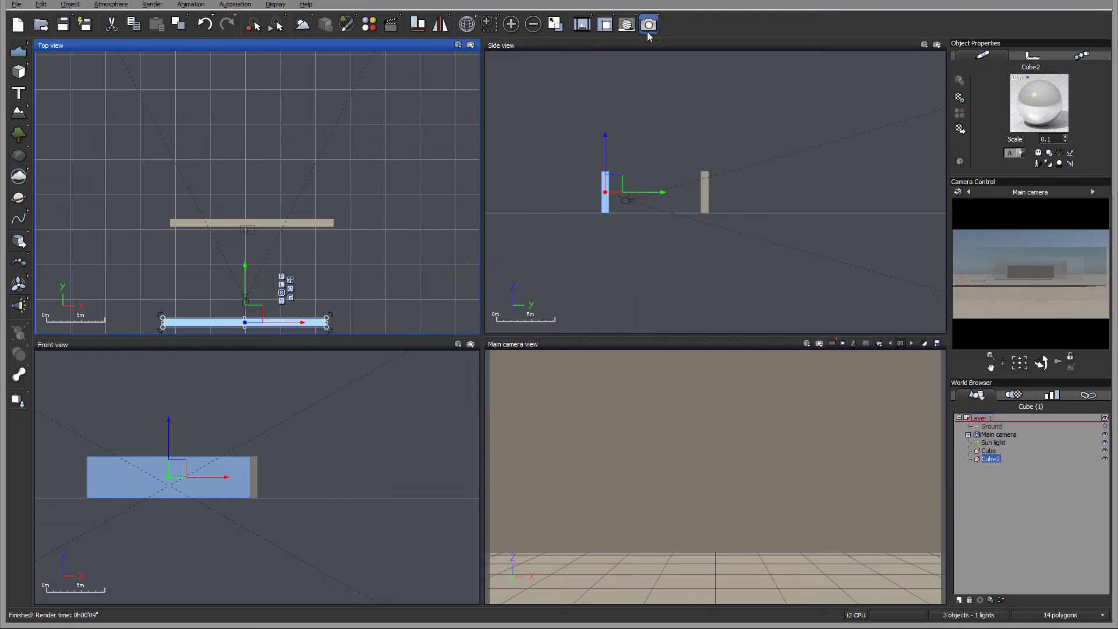
# Set the sub-ray max trace level and max total internal reflection level to 10
pyautogui.rightClick(647, 33)
pyautogui.click(556, 177)
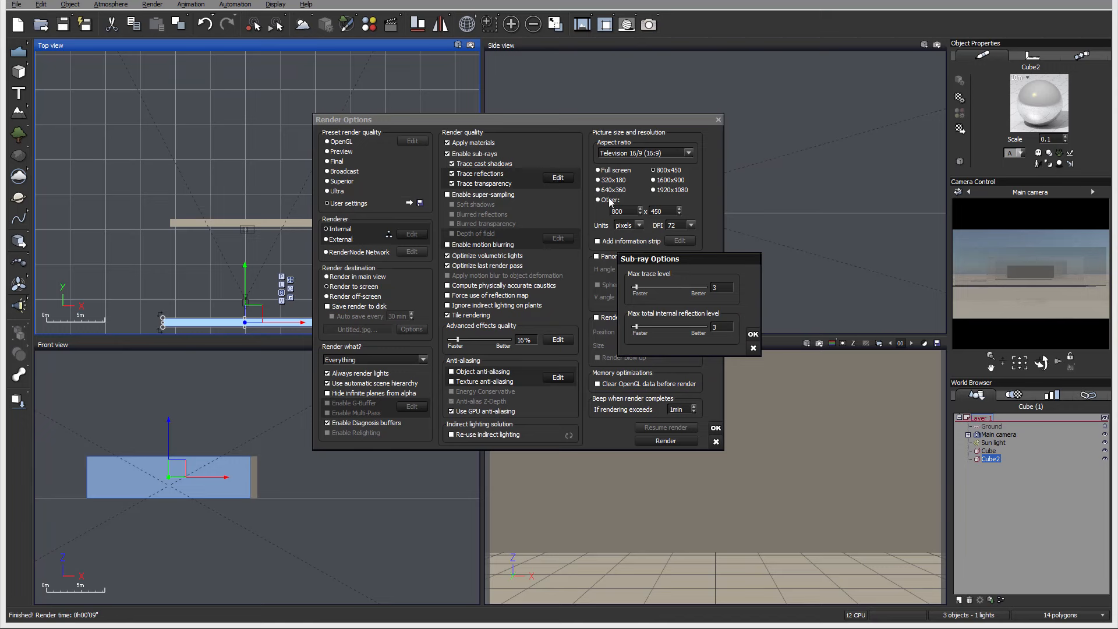
pyautogui.doubleClick(717, 287)
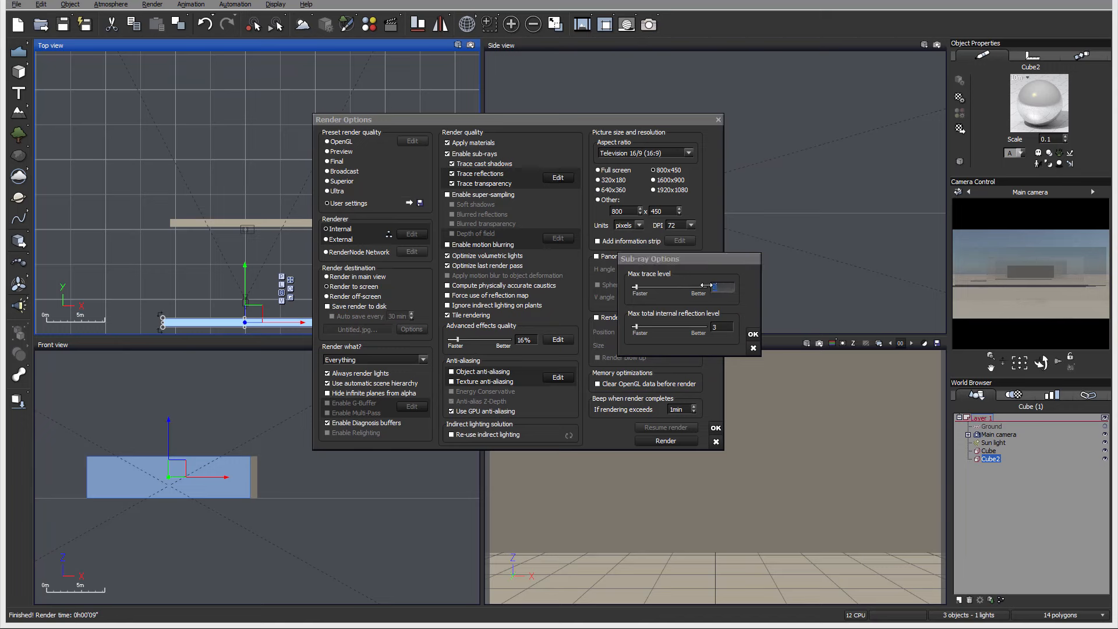
pyautogui.write('10')
pyautogui.doubleClick(726, 327)
pyautogui.write('10')
pyautogui.click(753, 334)
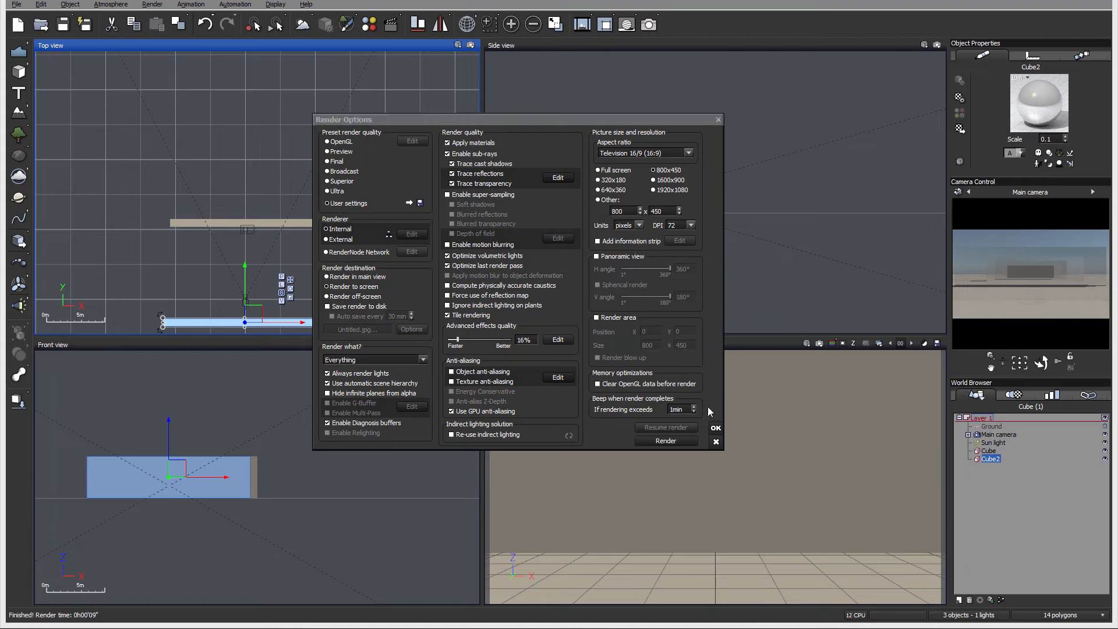
# Render the scene again for comparison, accept the post-render options, and close the render display
pyautogui.click(685, 443)
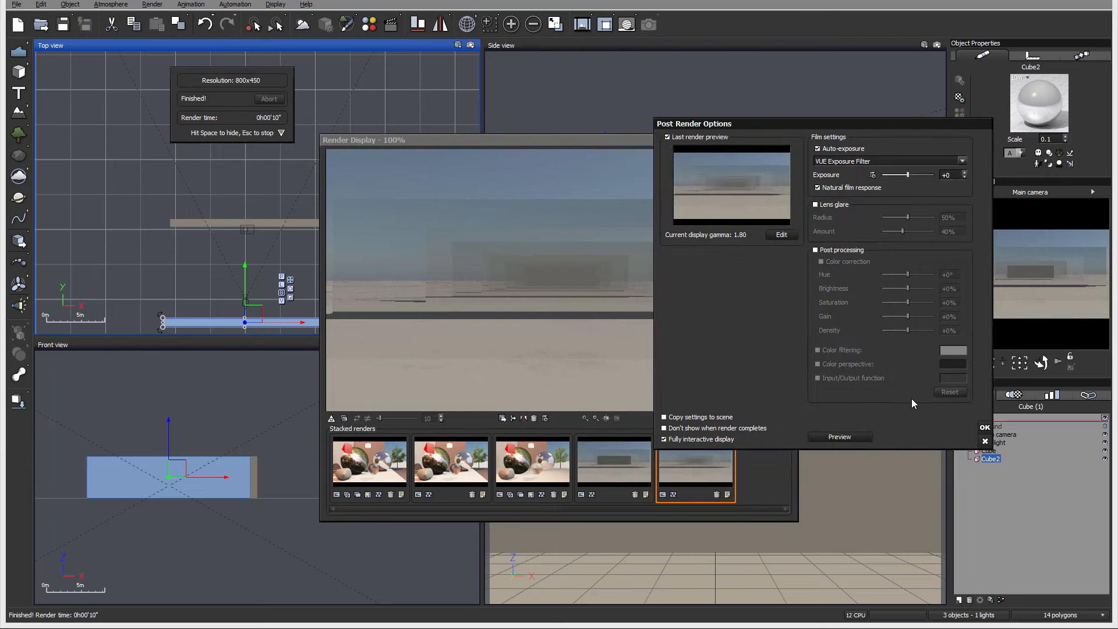
pyautogui.click(985, 427)
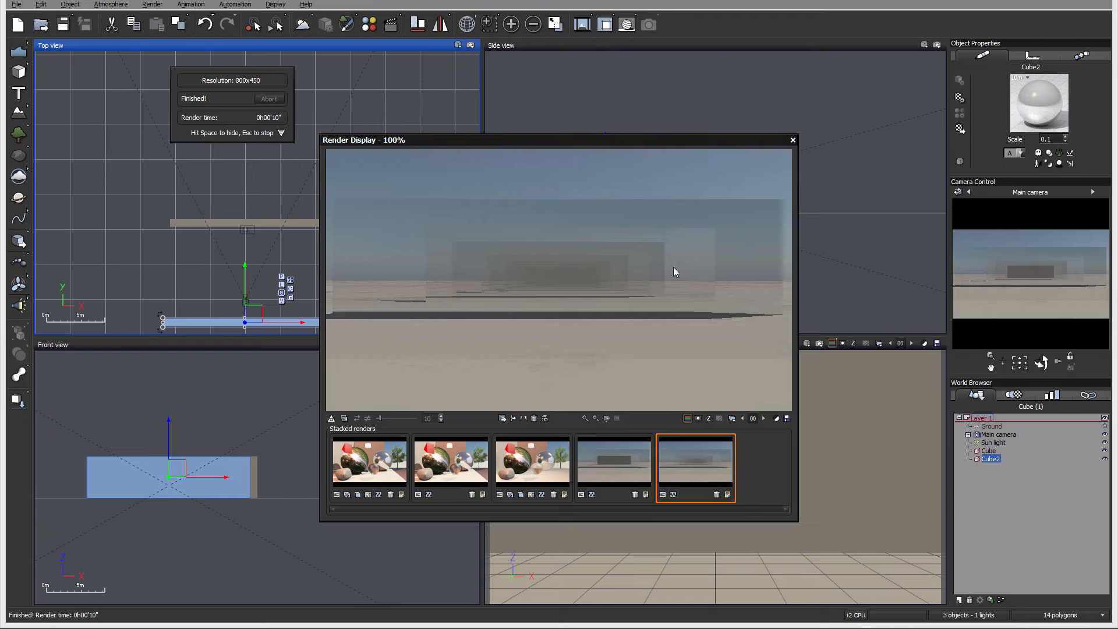
pyautogui.click(792, 140)
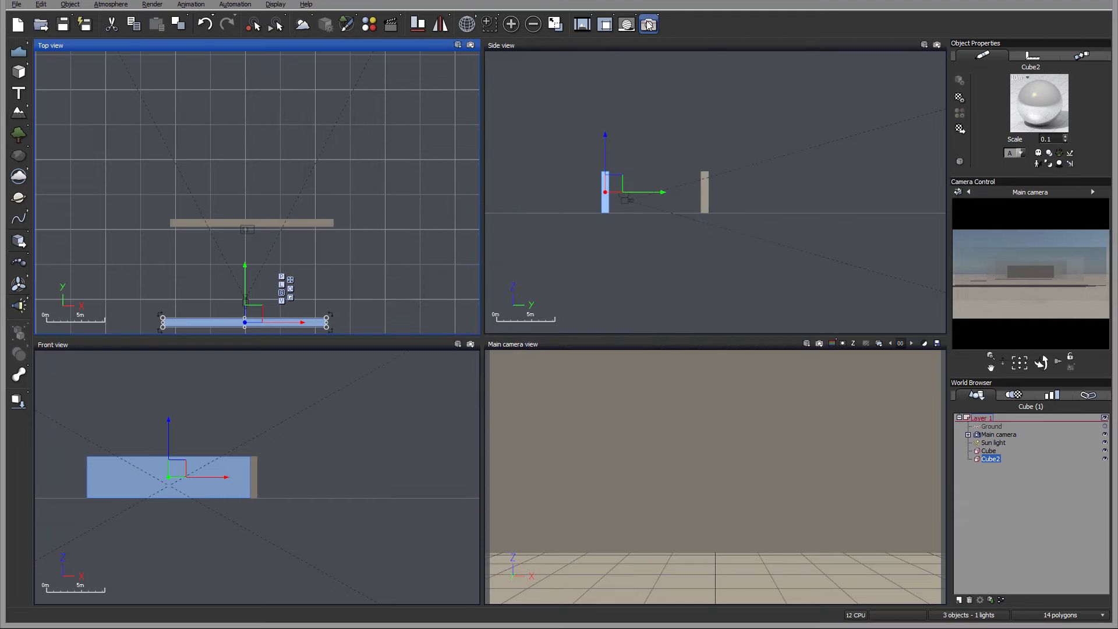
# Set both the max trace level and the max total internal reflection level to 5 in the sub-ray options
pyautogui.click(604, 25)
pyautogui.click(558, 178)
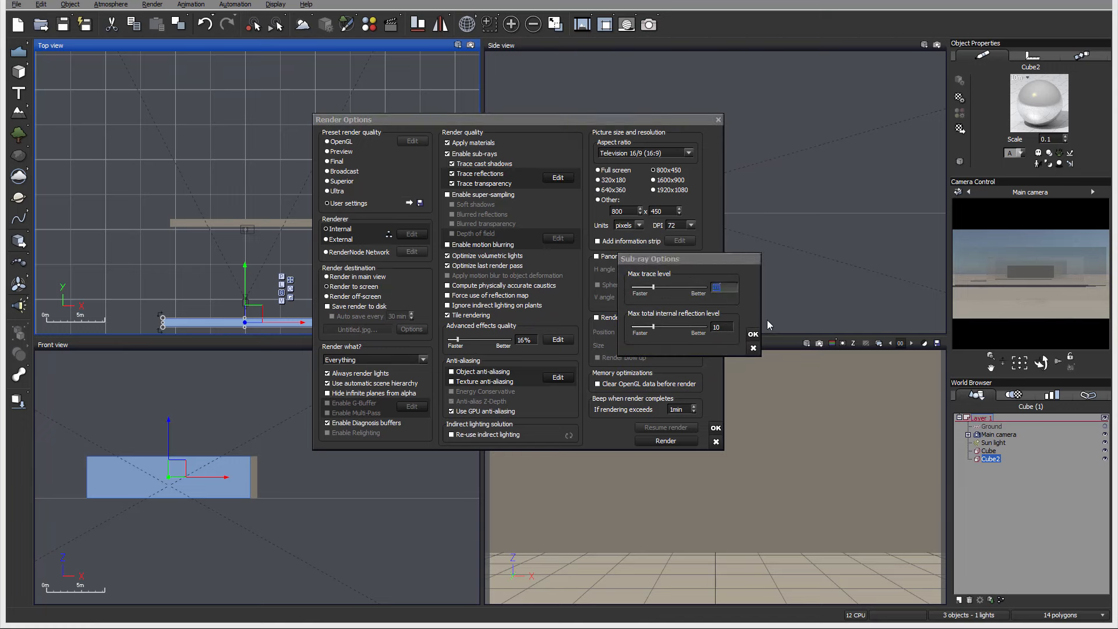
pyautogui.write('5')
pyautogui.press('Tab')
pyautogui.write('5')
pyautogui.click(753, 334)
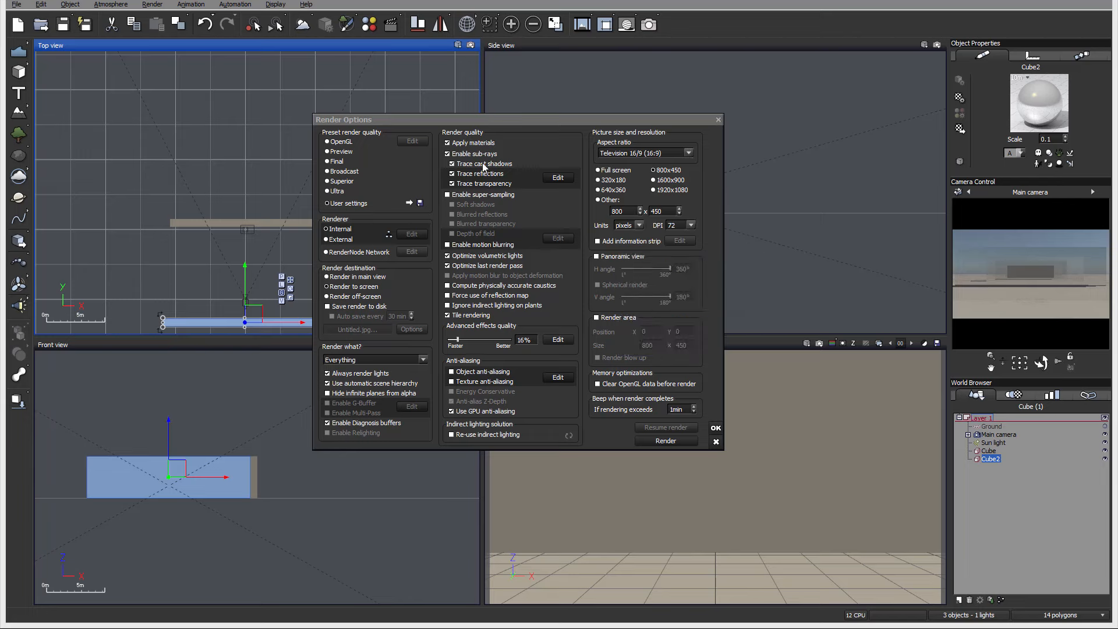
# Enable super-sampling with soft shadows, blurred reflections, blurred transparency and depth of field, and turn on motion blurring
pyautogui.click(468, 196)
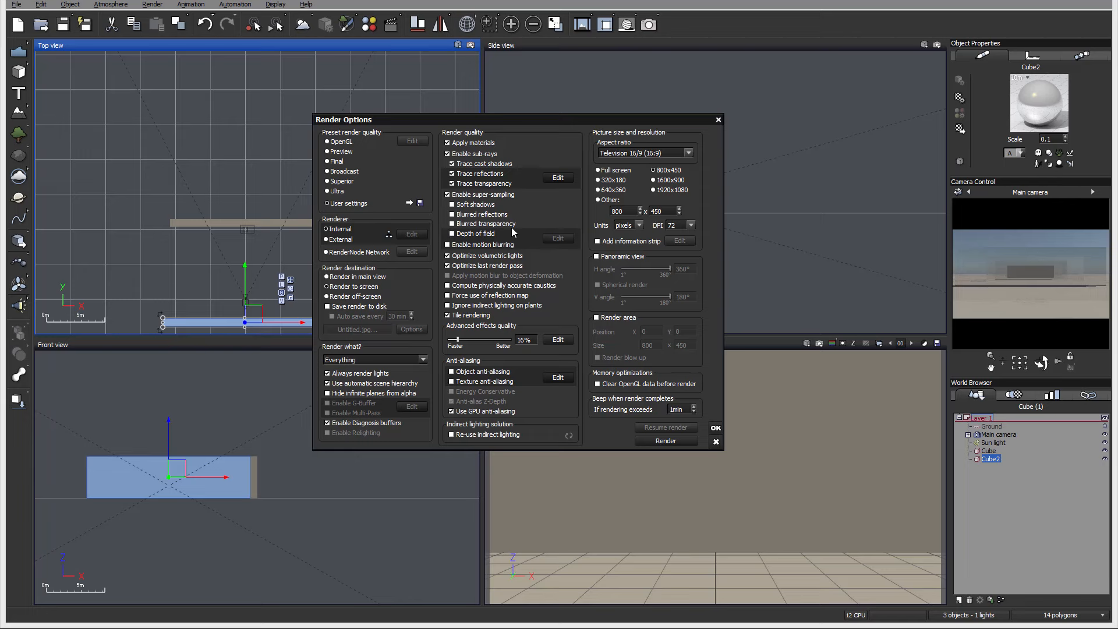
pyautogui.click(448, 195)
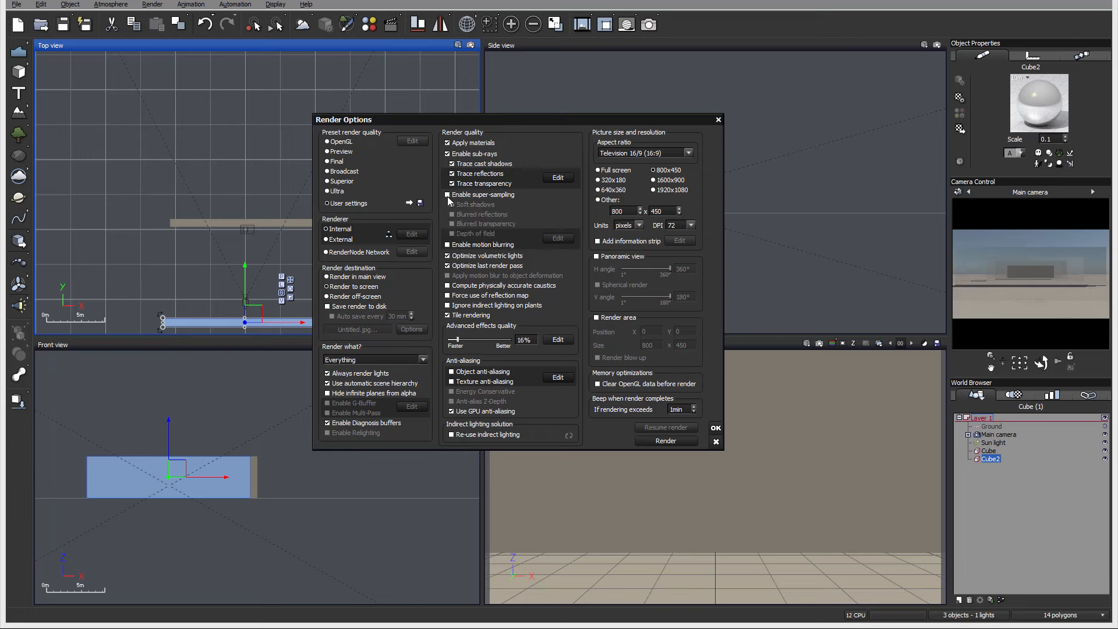
pyautogui.click(448, 196)
pyautogui.click(460, 205)
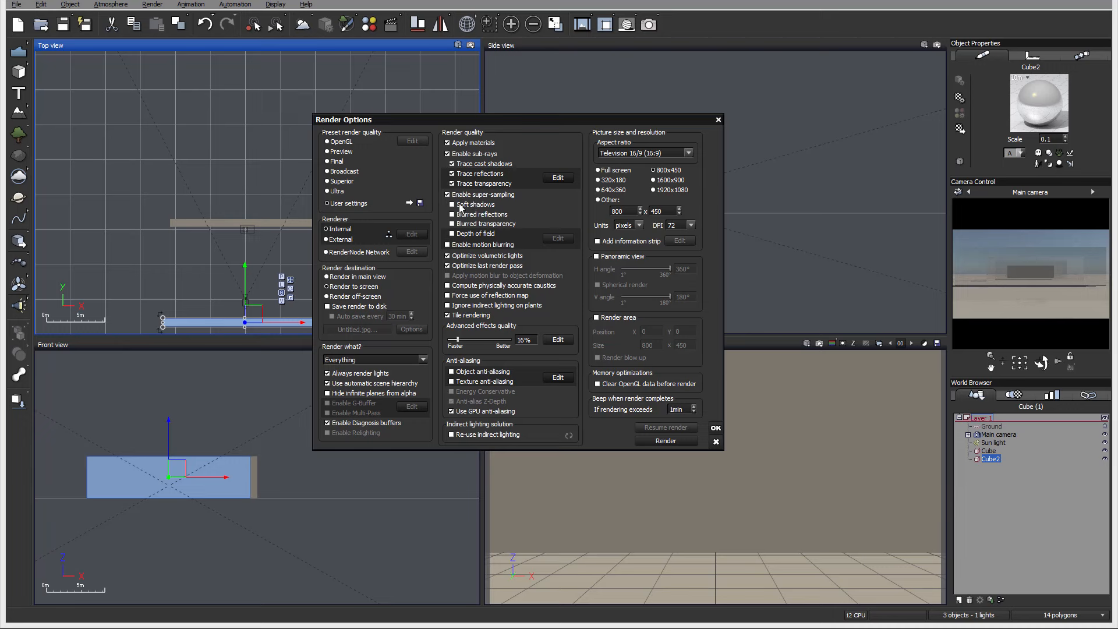
pyautogui.click(460, 215)
pyautogui.click(476, 225)
pyautogui.click(483, 236)
pyautogui.click(467, 246)
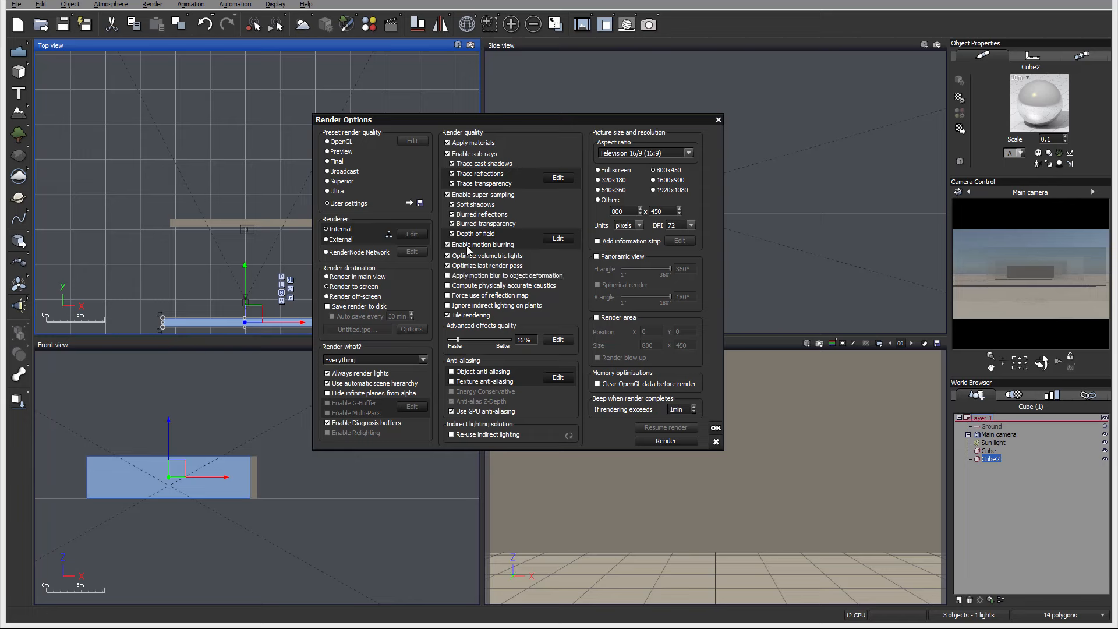
# Set the blur rendering method to Fast Hybrid 2.5D with 9 passes and accept the blur rendering options
pyautogui.click(568, 238)
pyautogui.moveTo(382, 125); pyautogui.dragTo(448, 158)
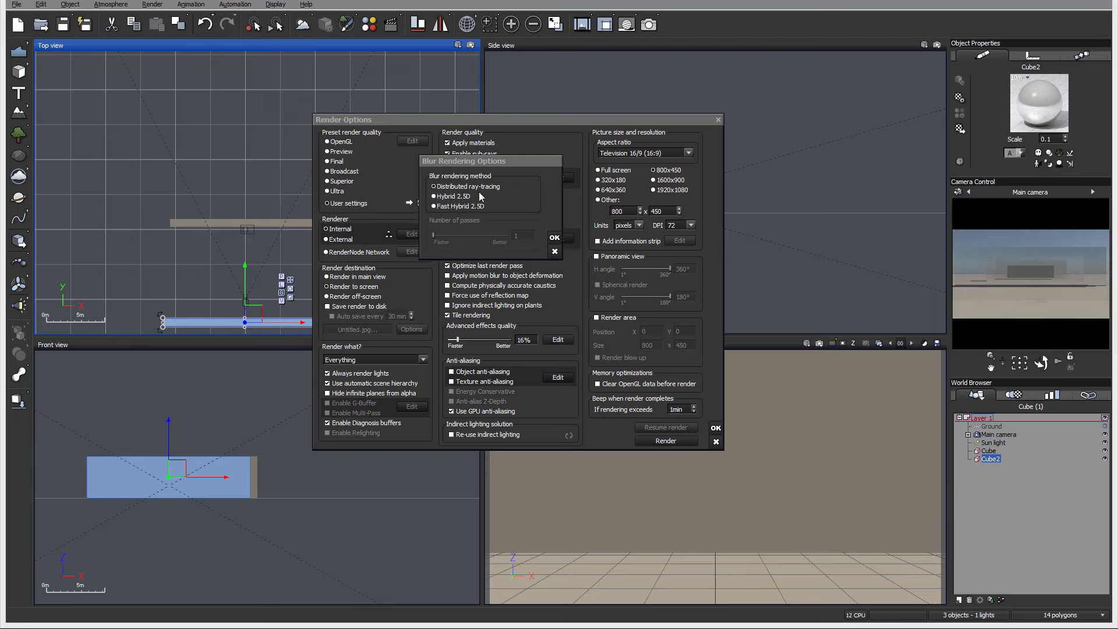
pyautogui.click(447, 206)
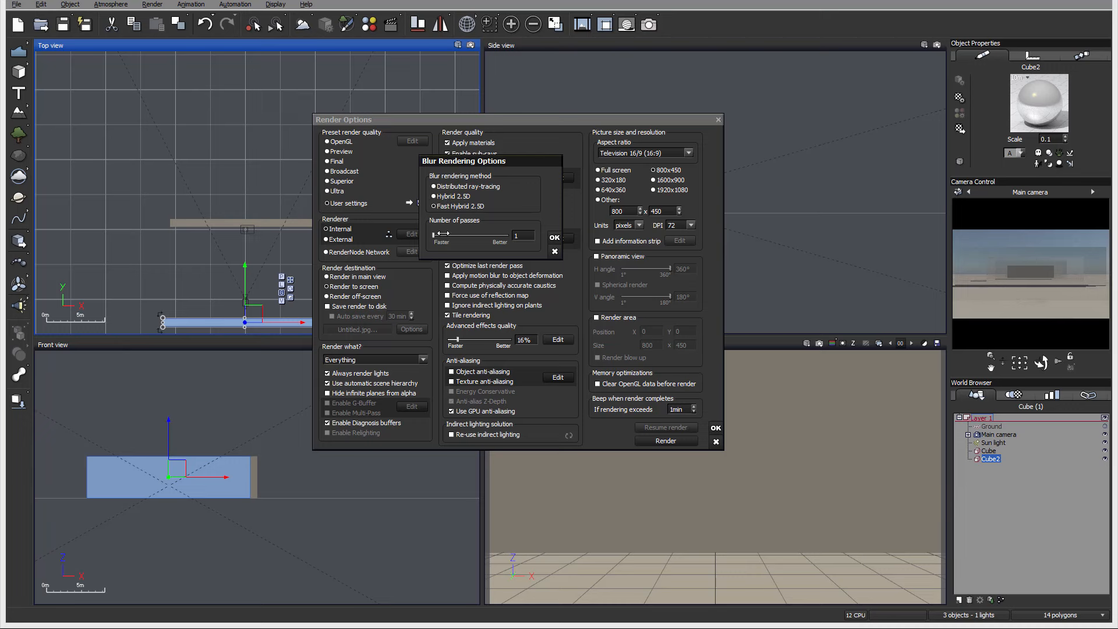
pyautogui.moveTo(443, 233); pyautogui.dragTo(474, 234)
pyautogui.moveTo(477, 233); pyautogui.dragTo(433, 236)
pyautogui.moveTo(451, 234); pyautogui.dragTo(455, 234)
pyautogui.moveTo(465, 162); pyautogui.dragTo(547, 123)
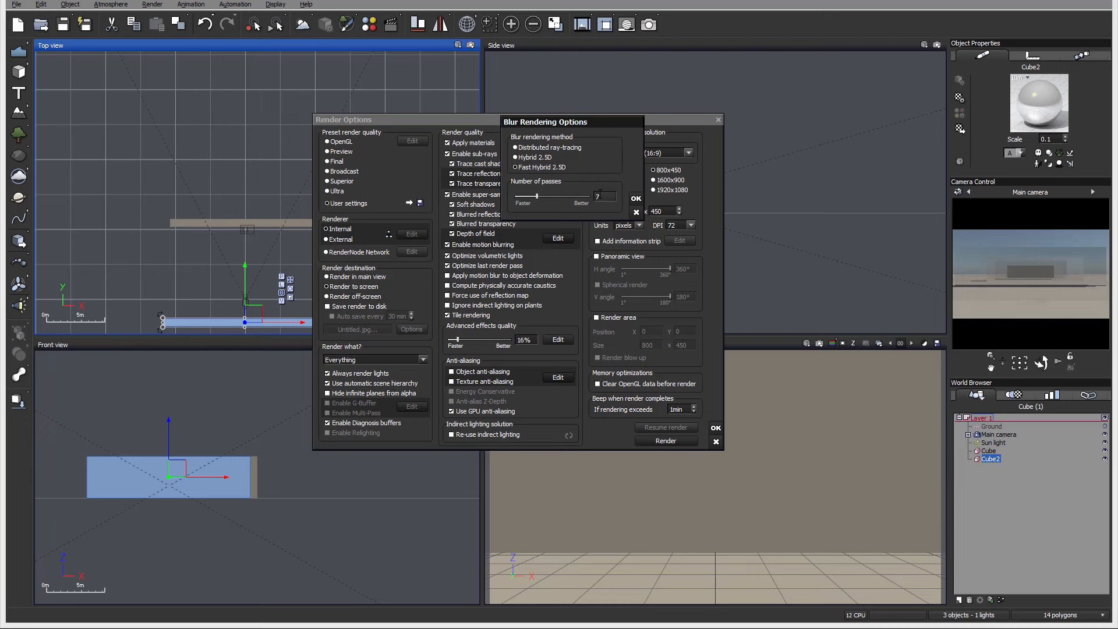
pyautogui.moveTo(568, 195); pyautogui.dragTo(576, 195)
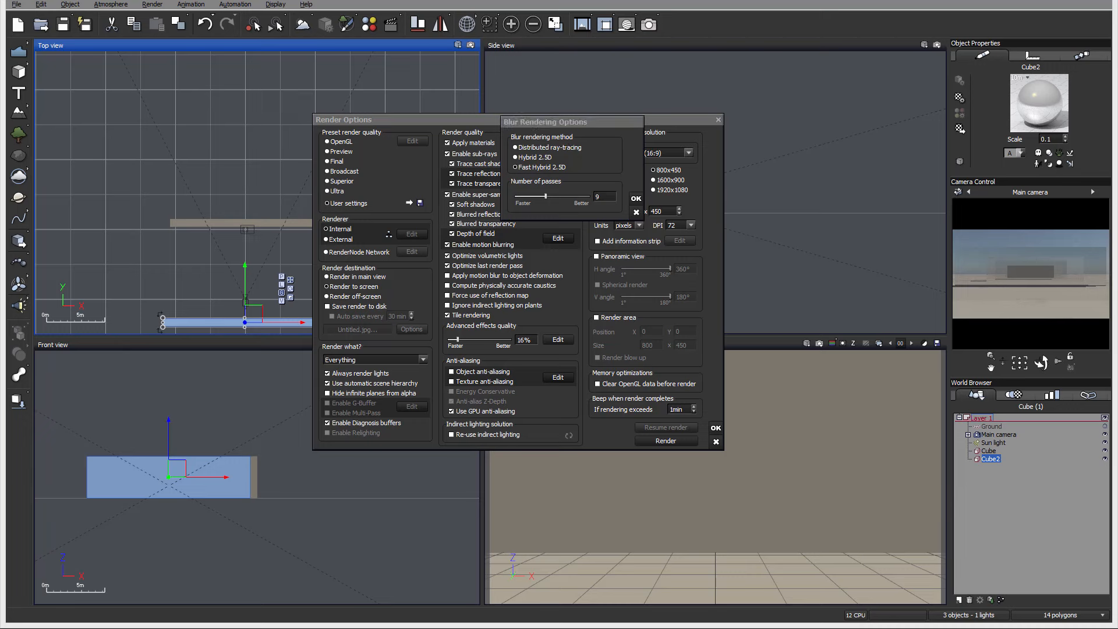
pyautogui.click(636, 197)
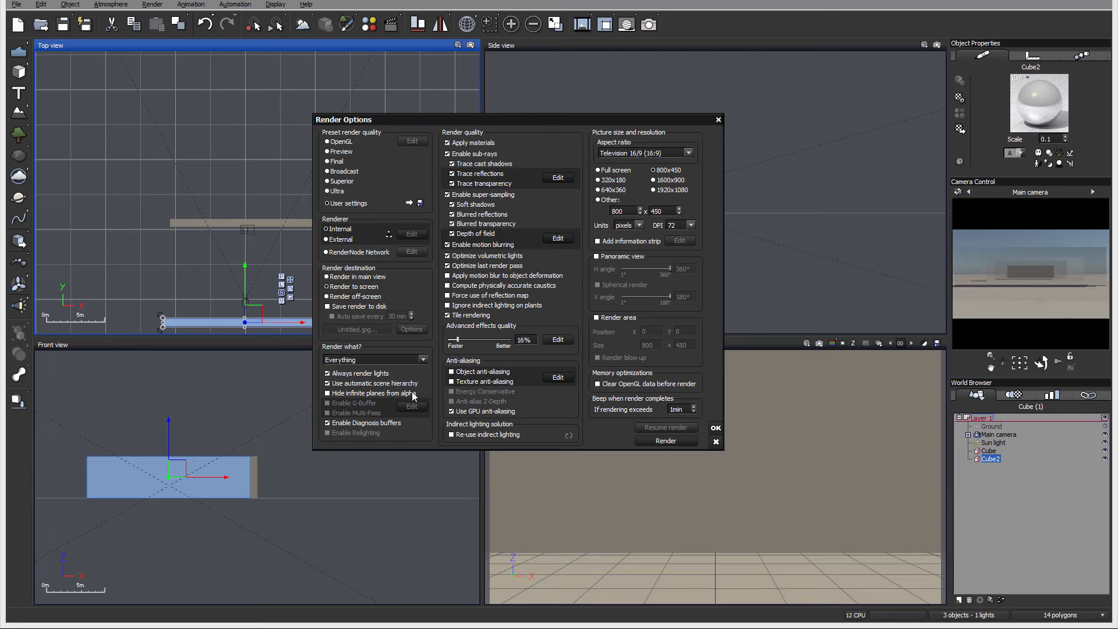
# Toggle Optimize last render pass to compare its effect on the G-Buffer and Multi-Pass options, leaving it off
pyautogui.click(452, 266)
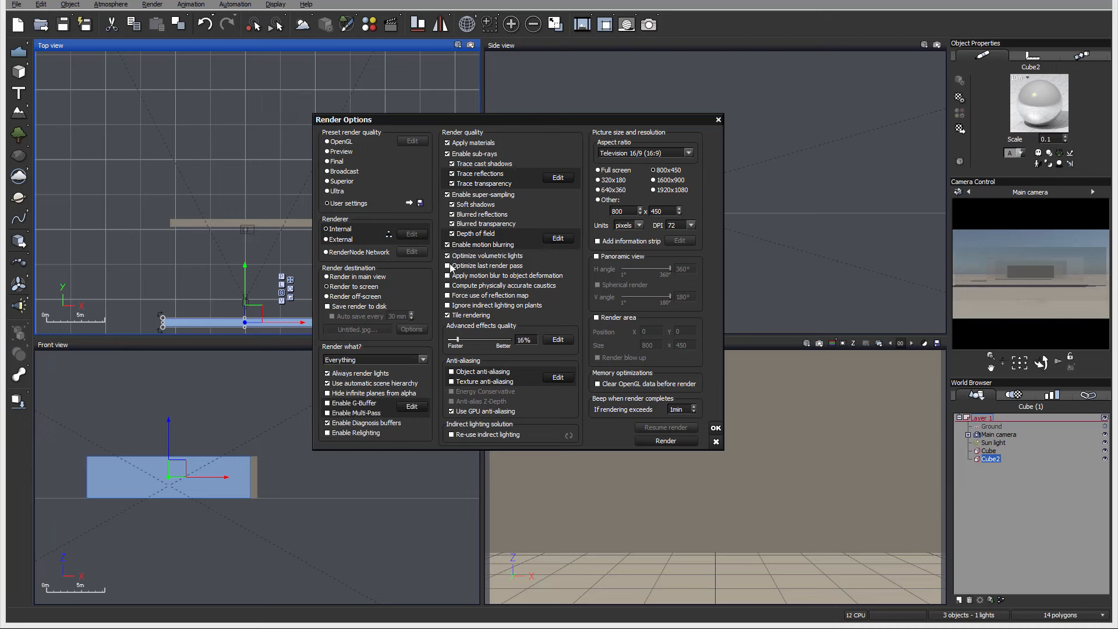
pyautogui.click(449, 266)
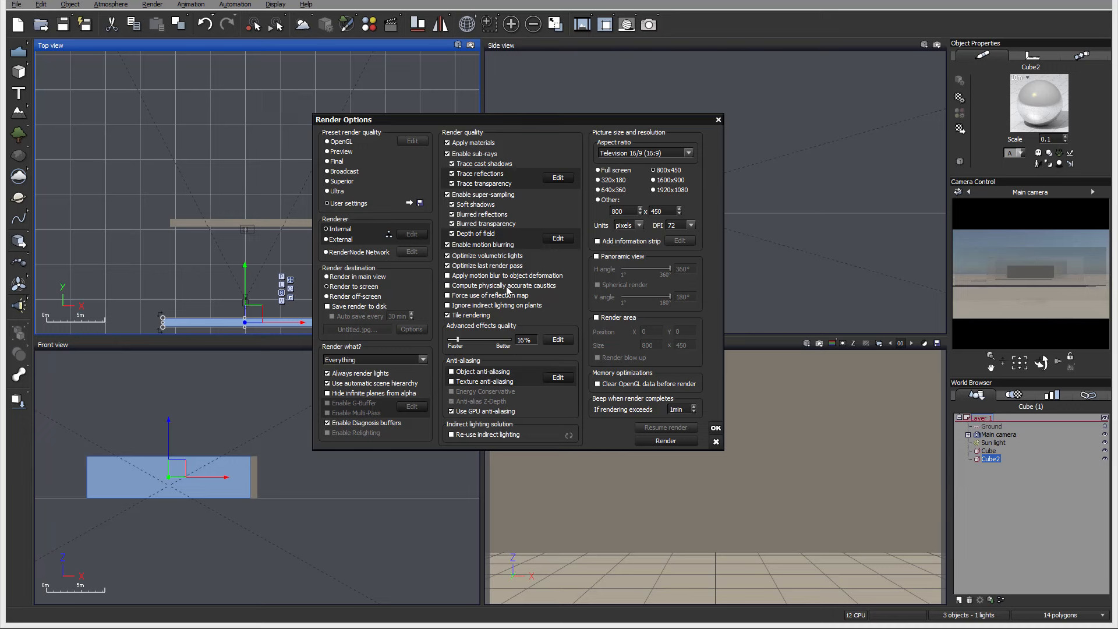
pyautogui.click(447, 265)
pyautogui.click(447, 265)
pyautogui.click(447, 265)
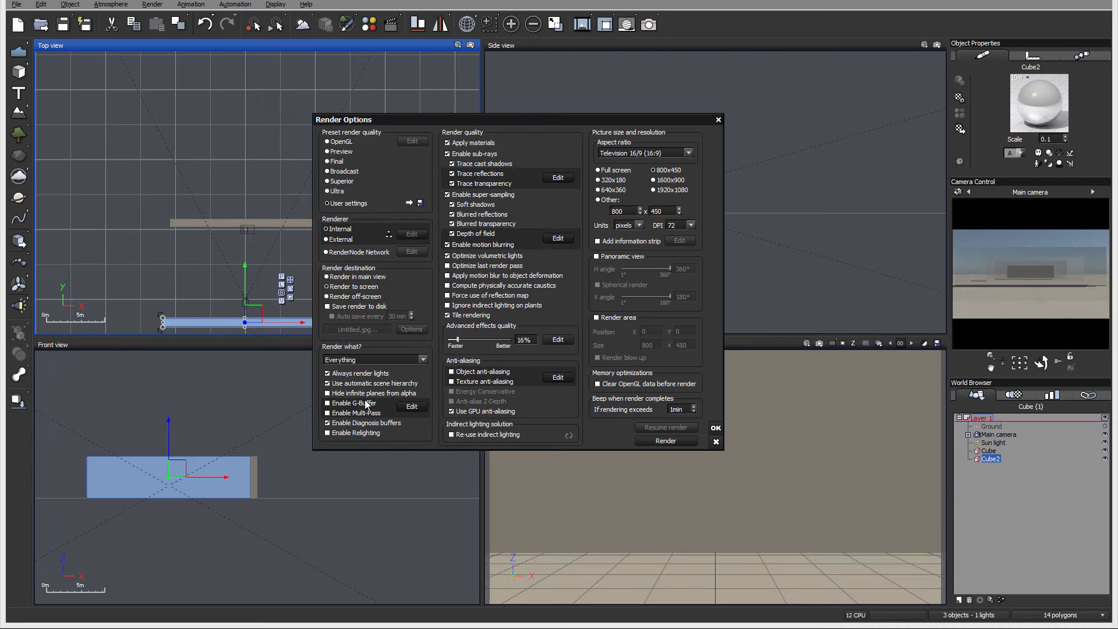
pyautogui.click(447, 266)
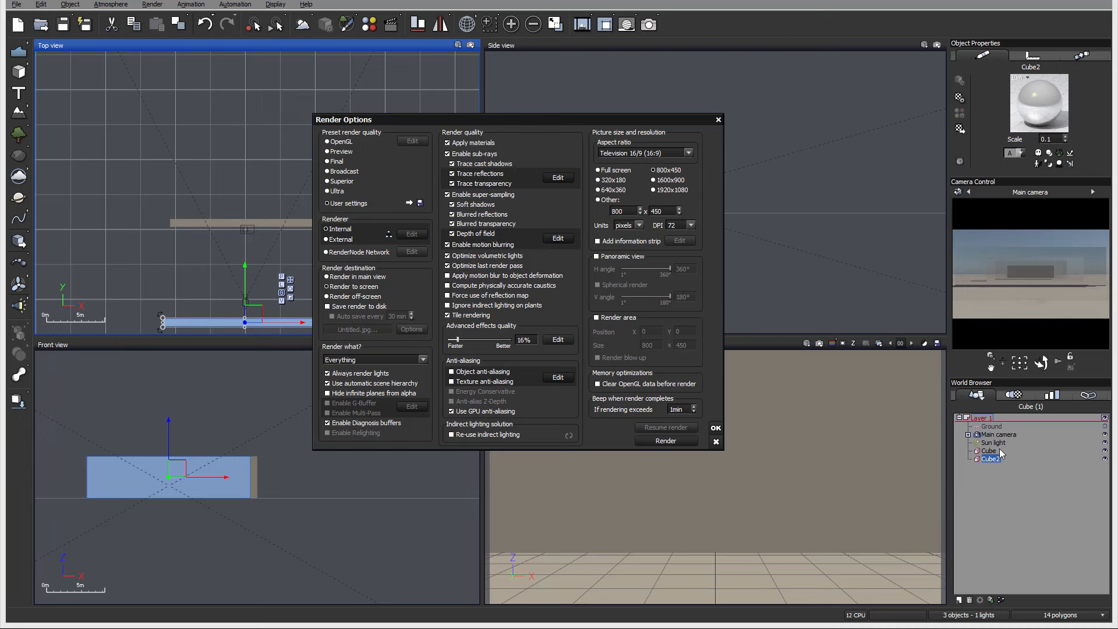
pyautogui.click(447, 266)
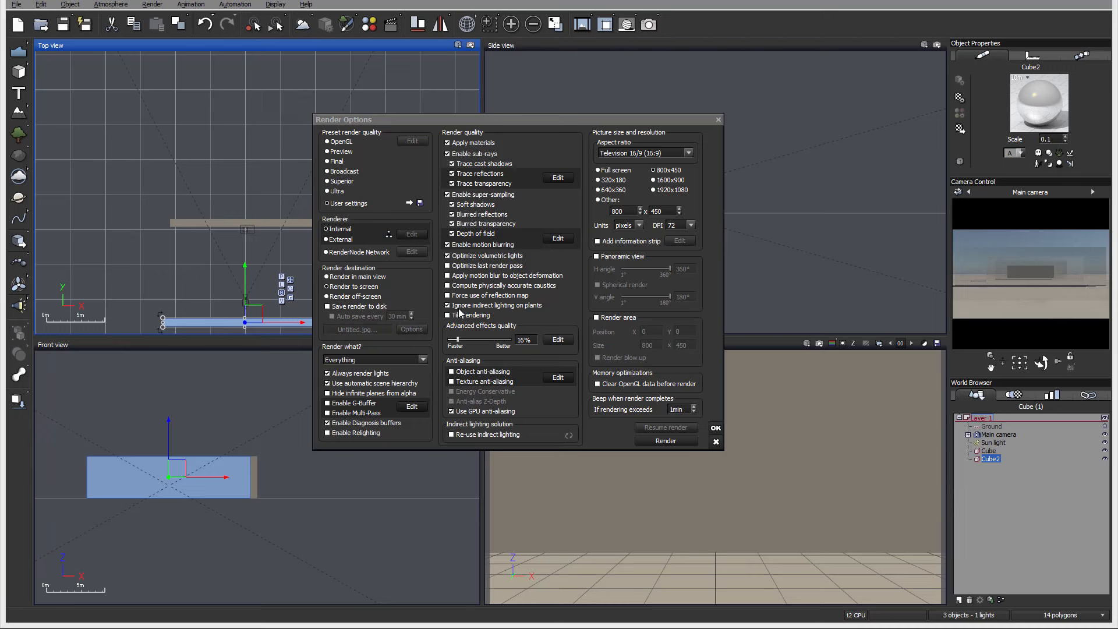
# Try object anti-aliasing on and off to check how it affects the tile rendering option
pyautogui.click(452, 372)
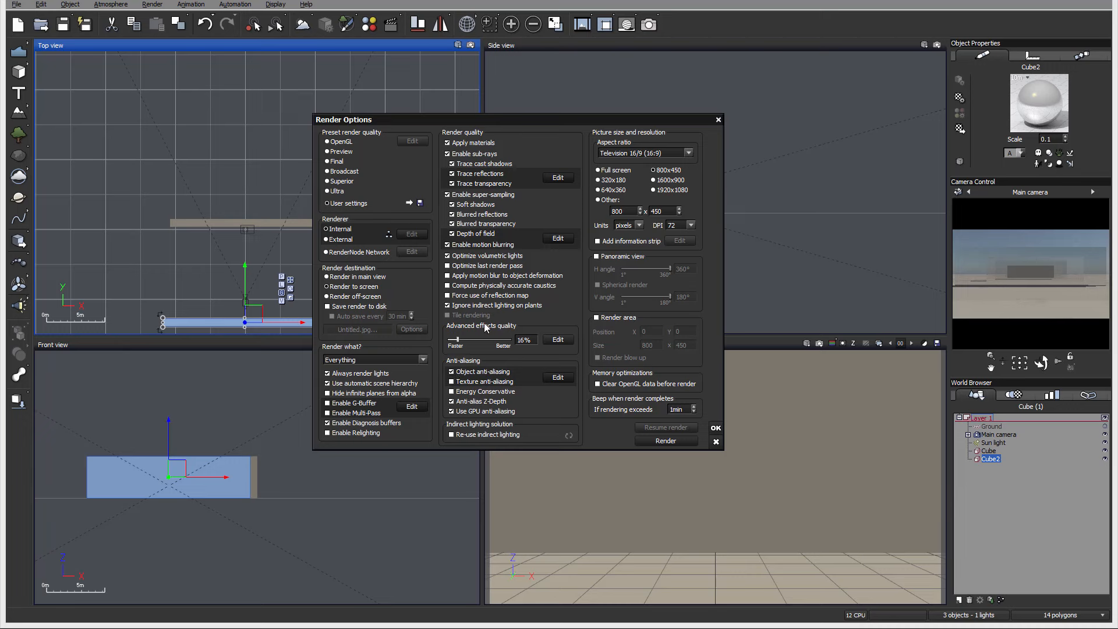
pyautogui.click(453, 372)
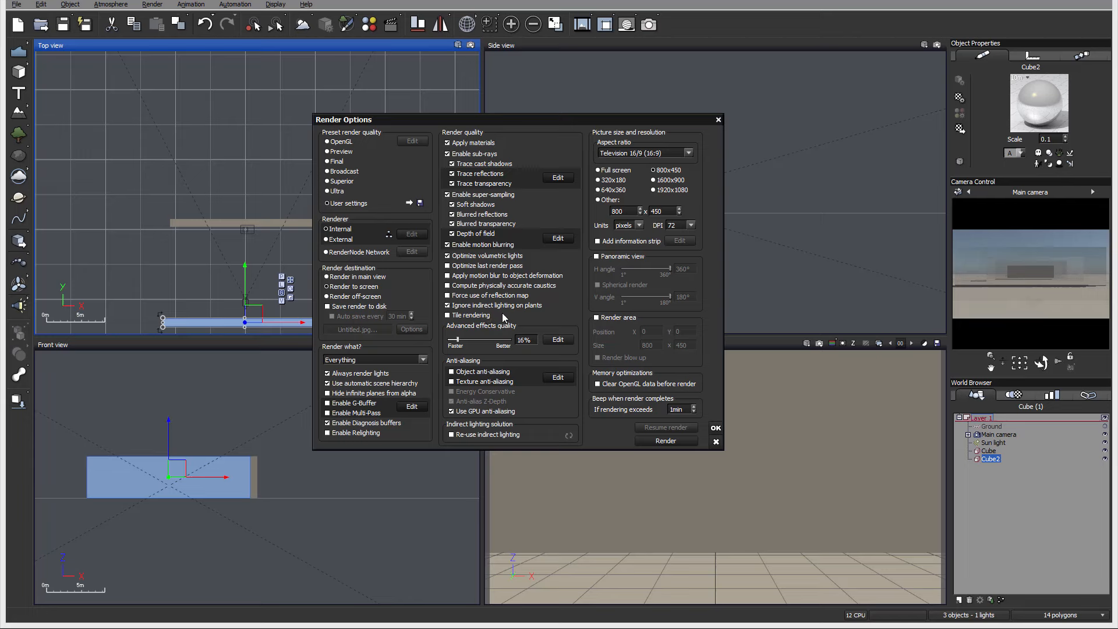
pyautogui.click(447, 315)
pyautogui.click(460, 372)
pyautogui.click(463, 373)
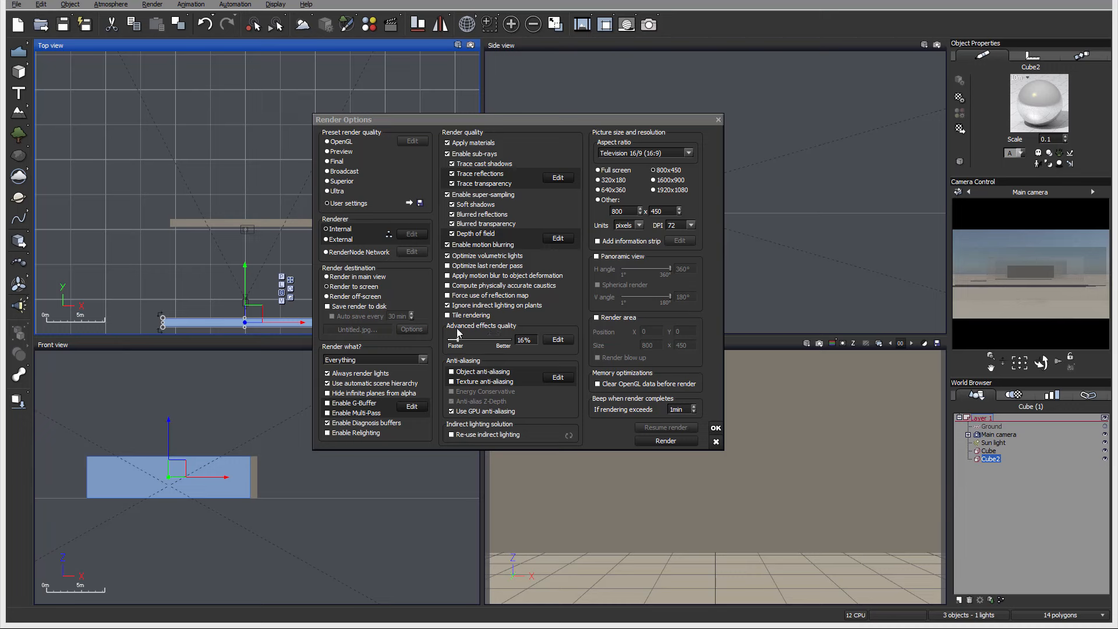
# Try the Ultra, Superior and Broadcast presets, checking Broadcast's advanced effects options before returning to User settings
pyautogui.click(335, 189)
pyautogui.click(336, 181)
pyautogui.click(338, 171)
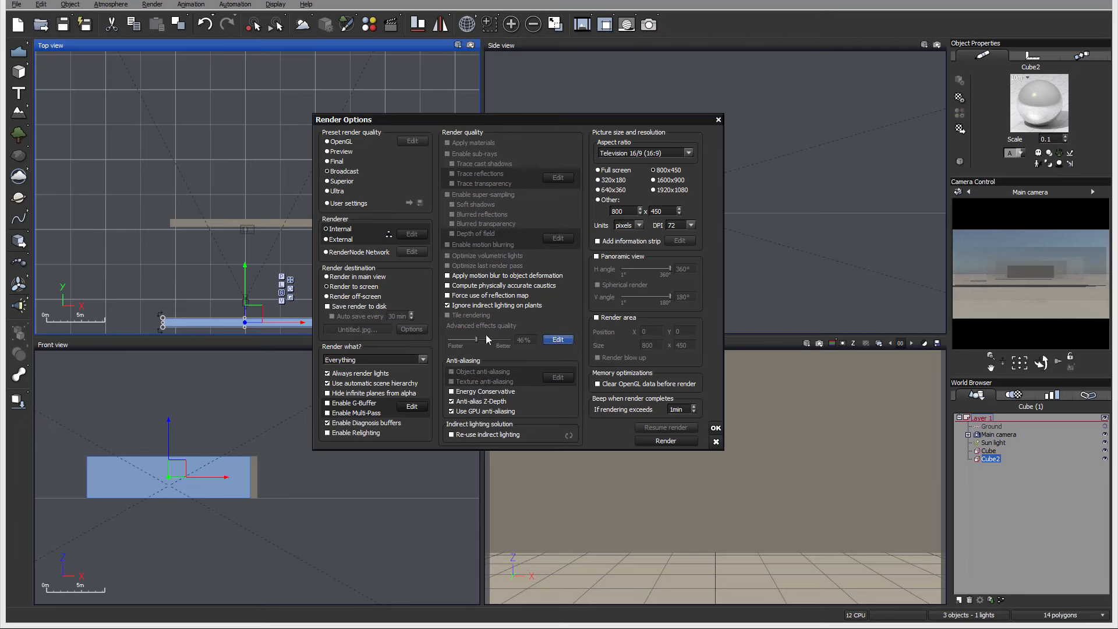
pyautogui.click(554, 338)
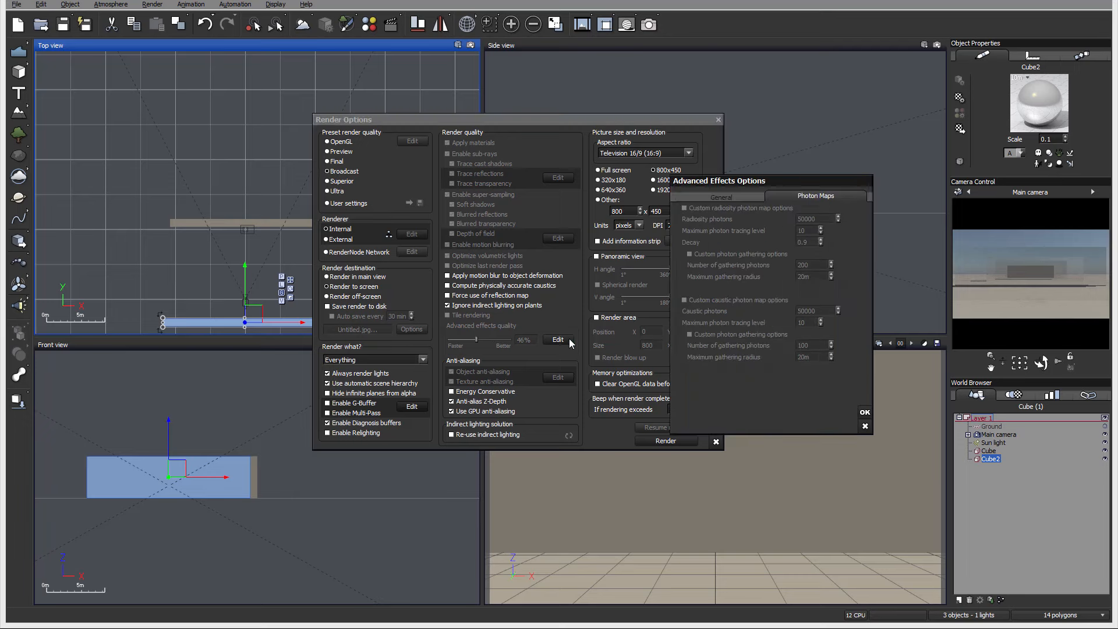
pyautogui.click(694, 198)
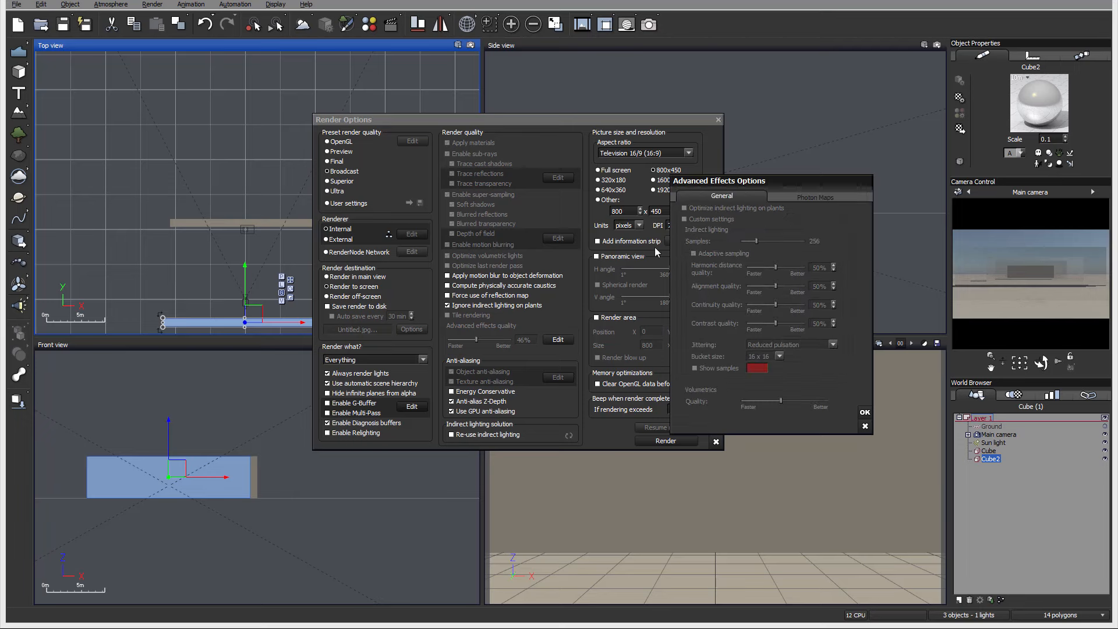
pyautogui.click(865, 426)
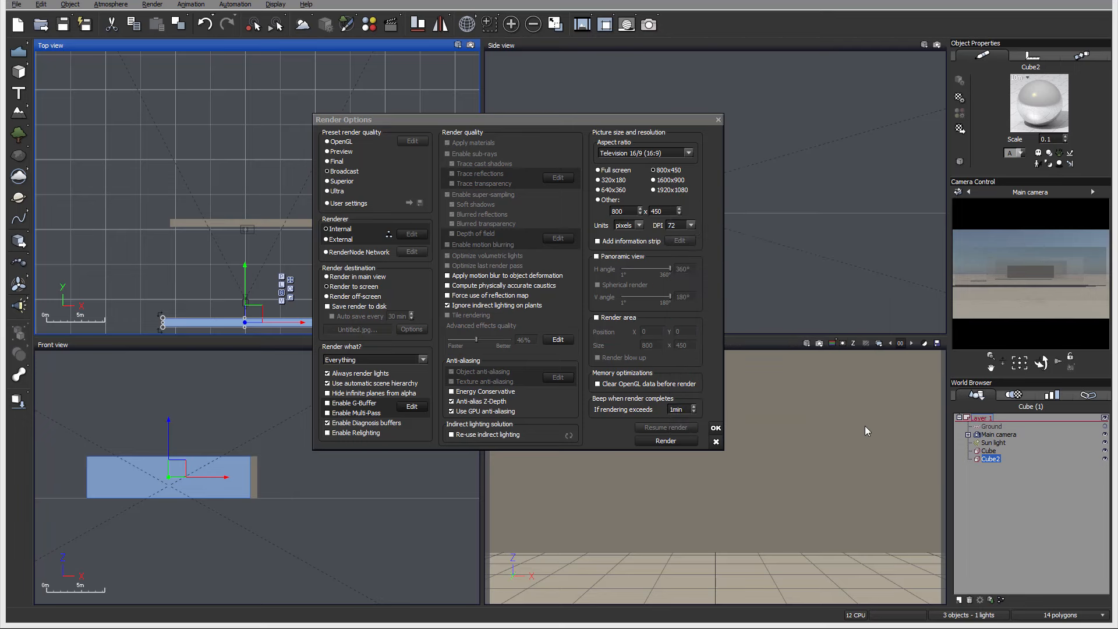
pyautogui.click(327, 202)
# Examine the general and photon map settings in the advanced effects options for the User settings preset
pyautogui.click(557, 340)
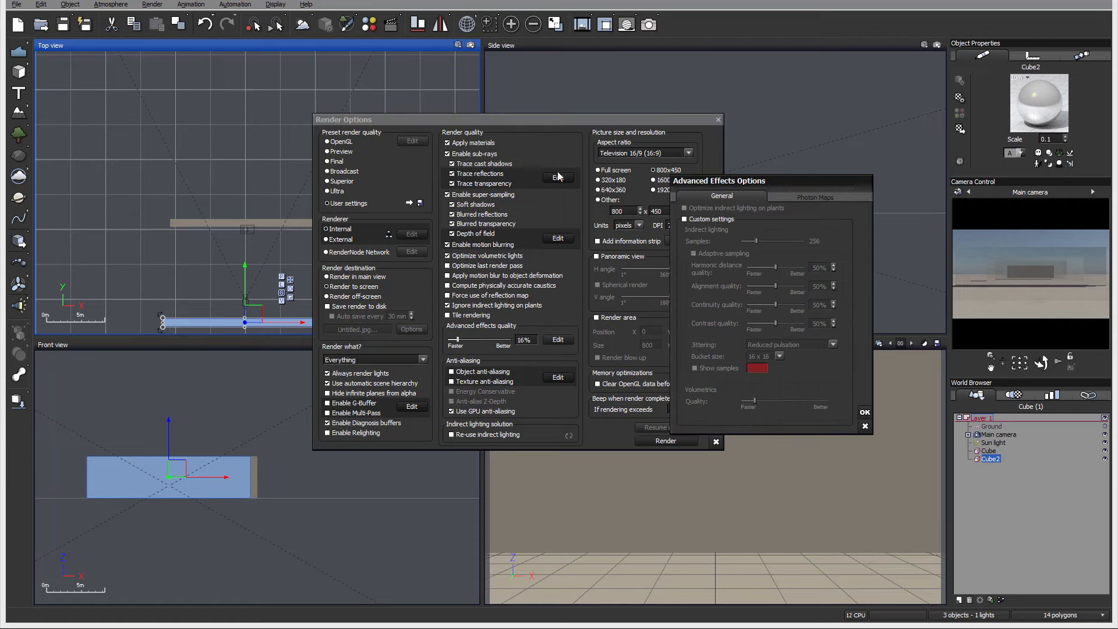
pyautogui.moveTo(780, 178); pyautogui.dragTo(625, 141)
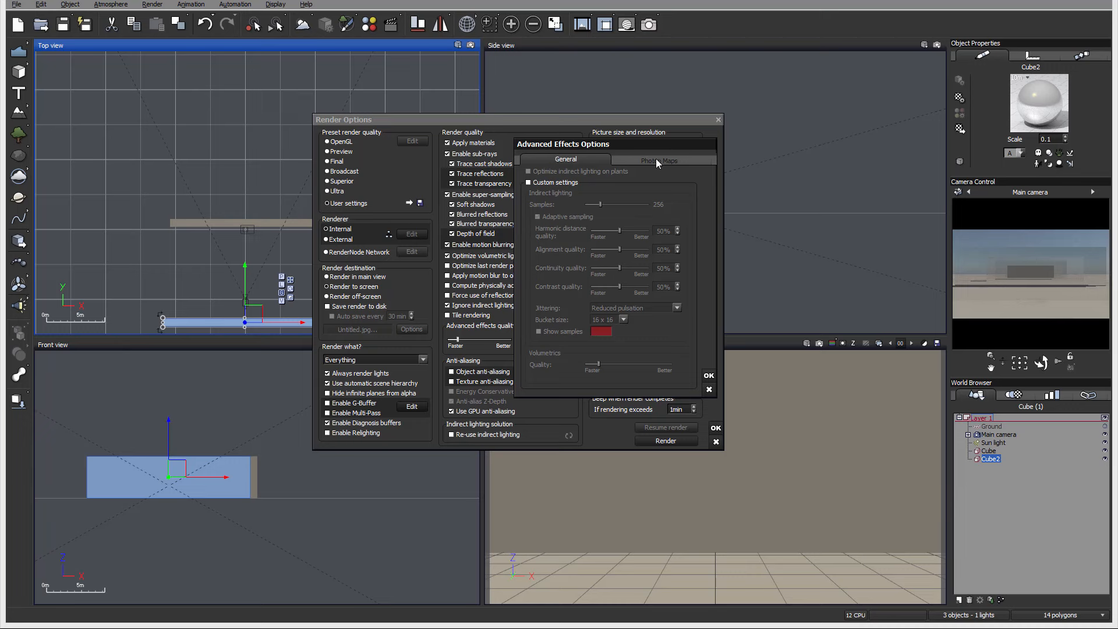
pyautogui.click(641, 158)
pyautogui.click(550, 159)
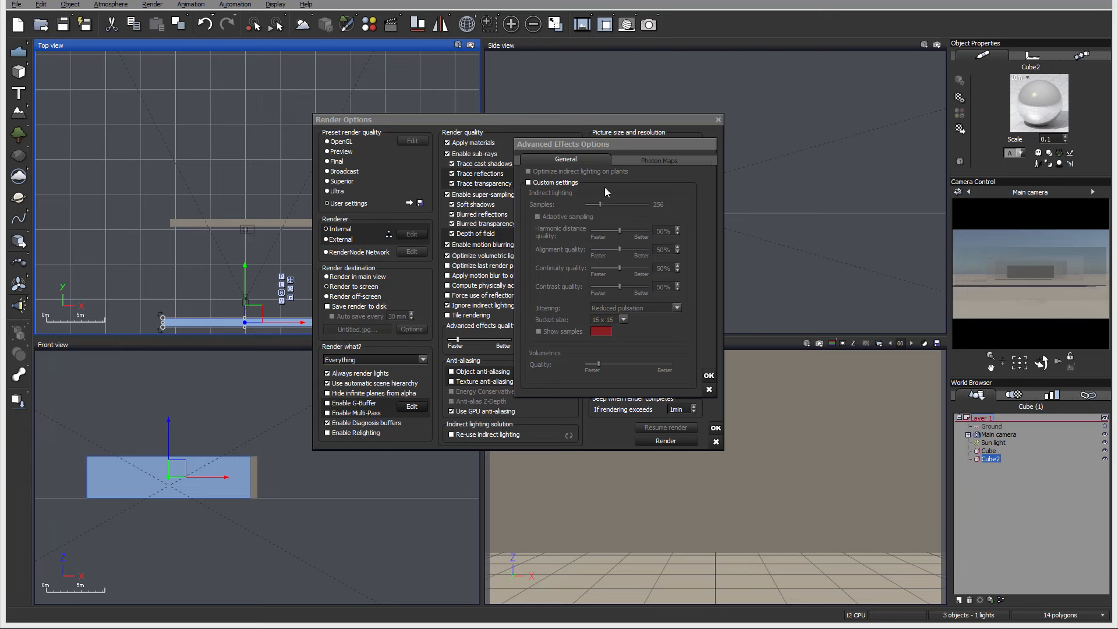
pyautogui.click(656, 161)
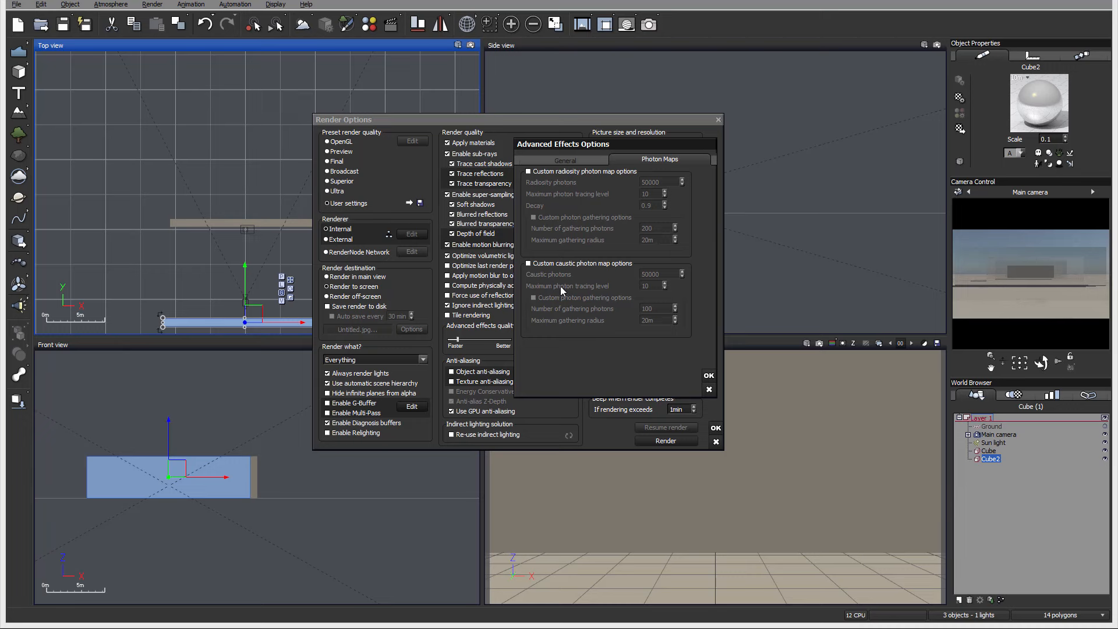
pyautogui.click(565, 160)
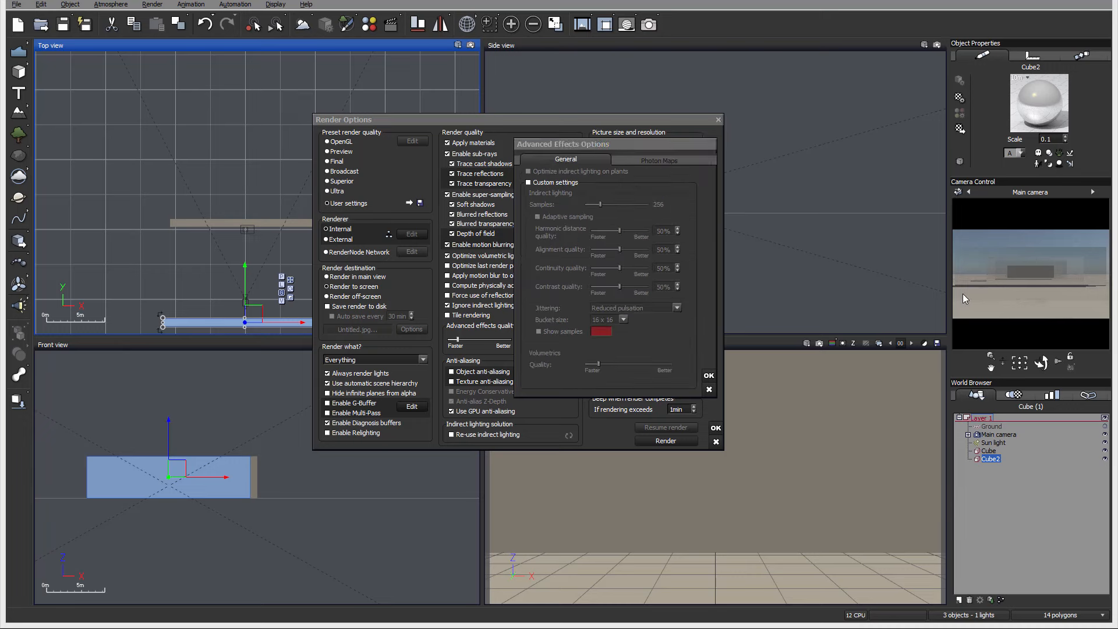